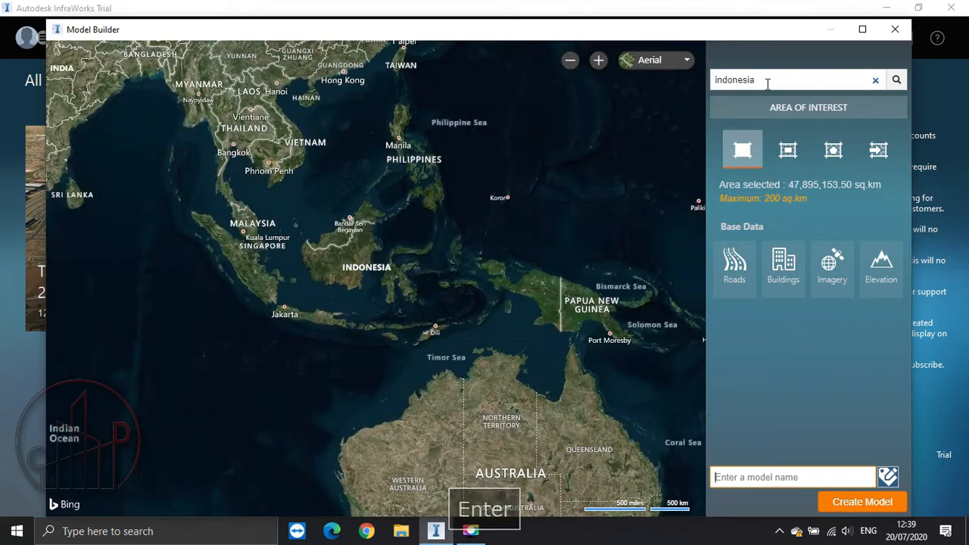
Outline a rectangular area of interest of about 7.43 sq.km just southwest of the main road near Besitang, North Sumatra.
scroll(217, 244, up, 3)
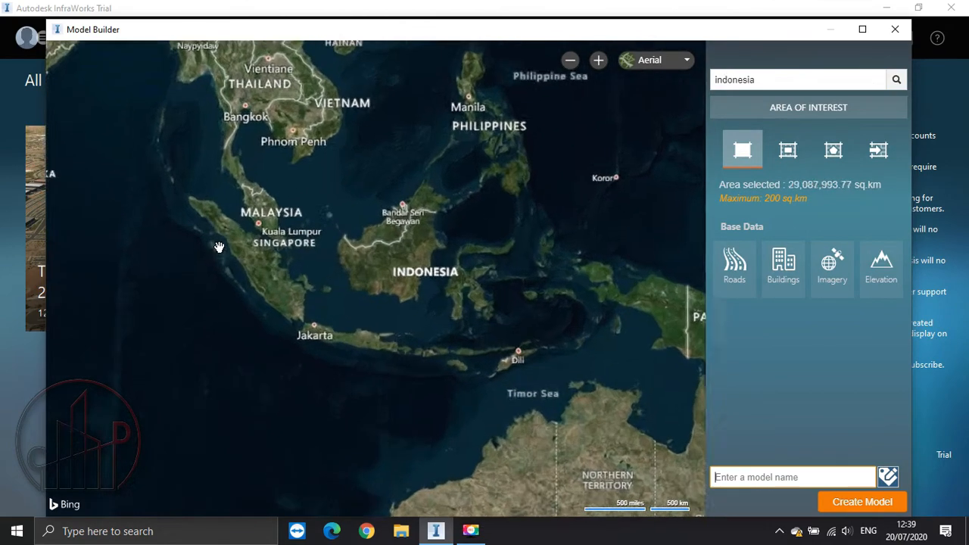
scroll(250, 227, up, 6)
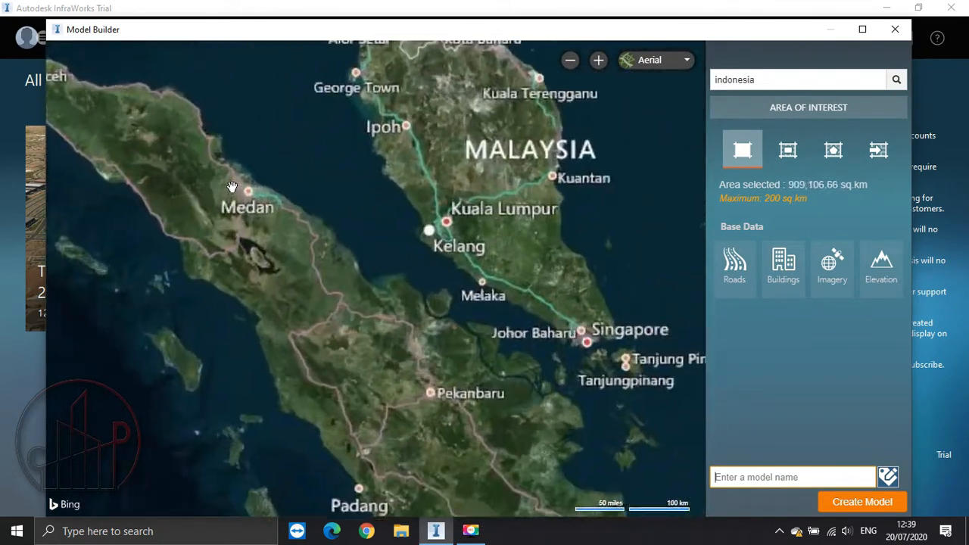
scroll(262, 194, up, 2)
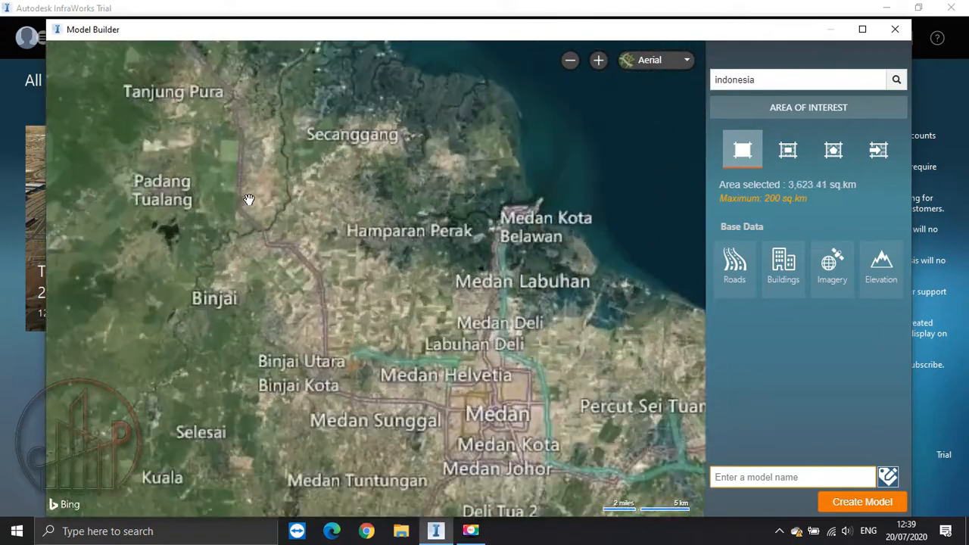
drag(249, 201, 487, 409)
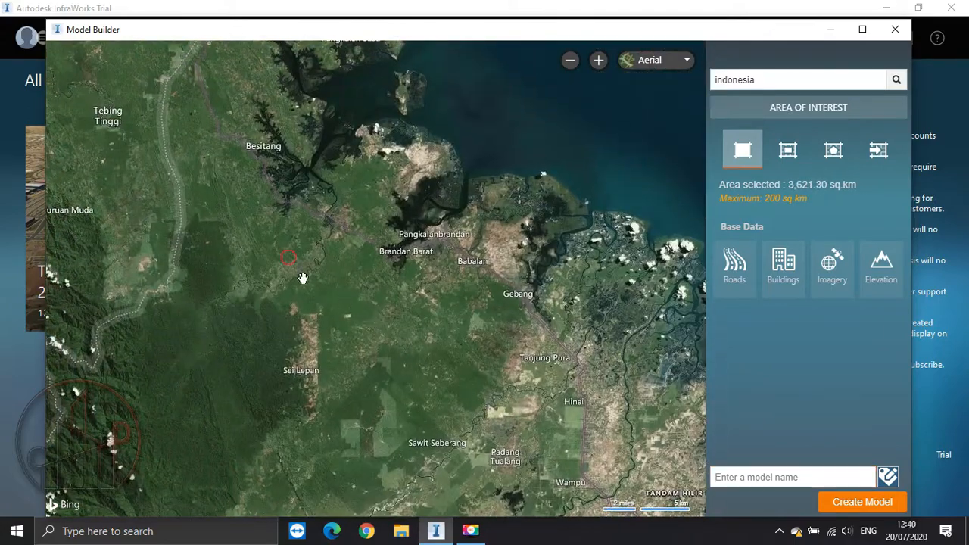
drag(303, 278, 411, 351)
scroll(337, 261, up, 3)
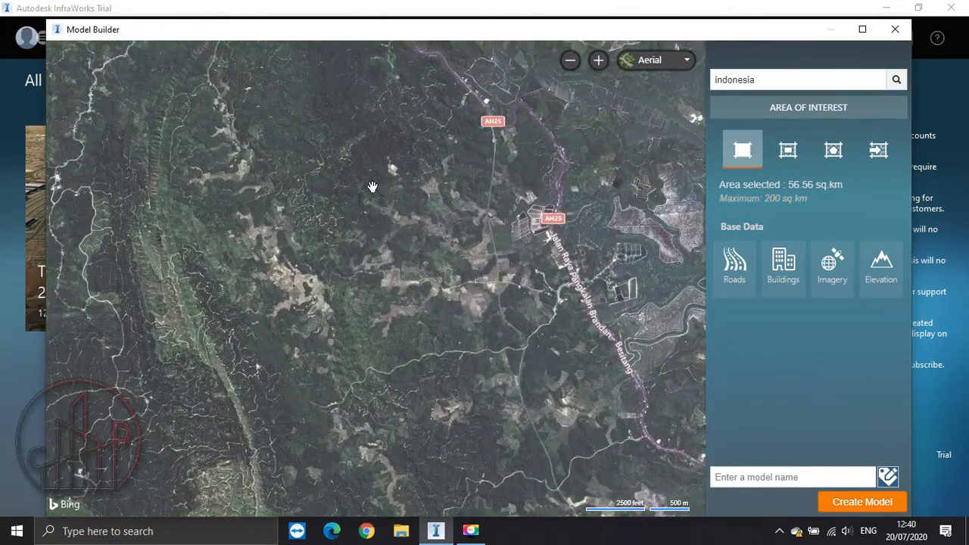
drag(372, 186, 370, 392)
drag(346, 270, 194, 328)
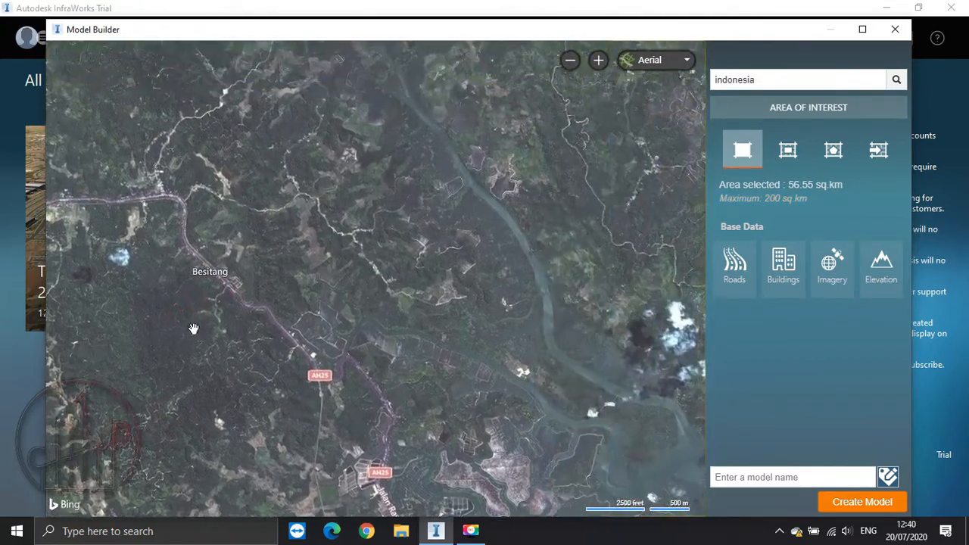
scroll(194, 328, down, 2)
drag(336, 255, 320, 297)
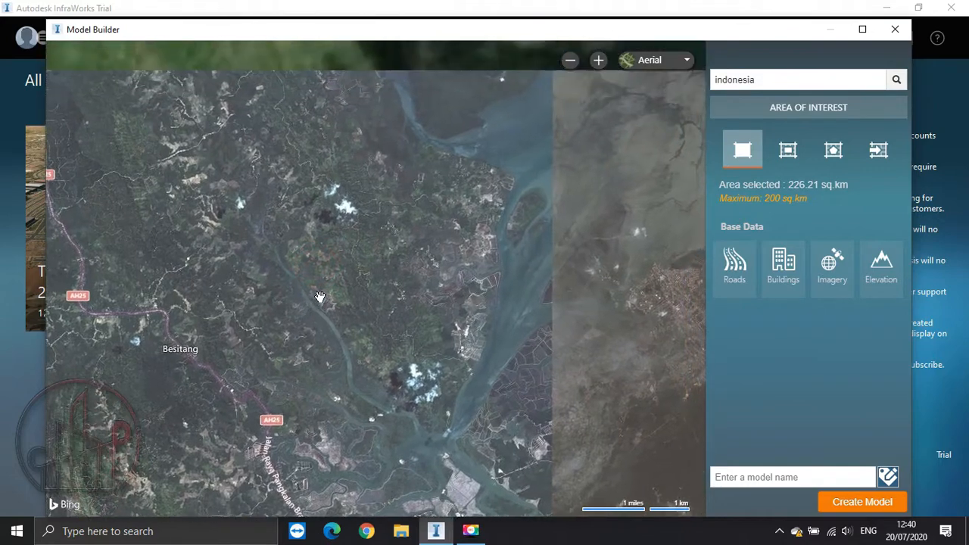
drag(185, 302, 335, 205)
scroll(253, 259, up, 4)
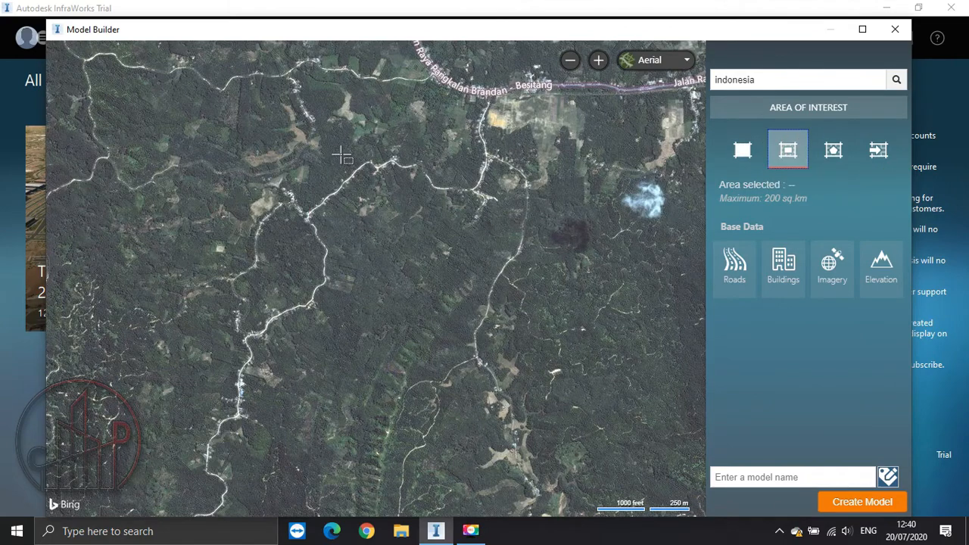
drag(271, 116, 676, 466)
Enlarge the area of interest toward the southeast to about 40.36 sq.km, taking in Besitang and the AH25 road.
scroll(638, 436, down, 3)
drag(602, 212, 434, 100)
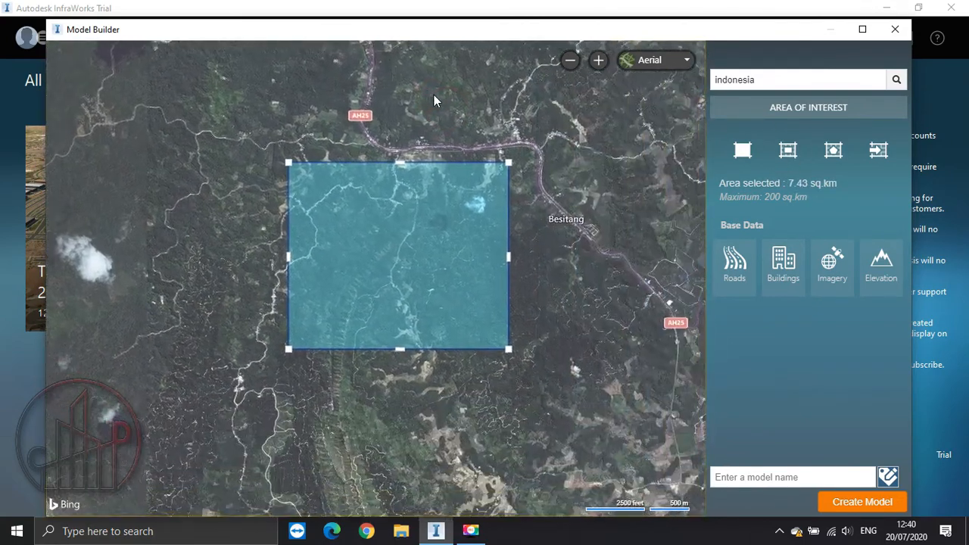
drag(509, 351, 700, 473)
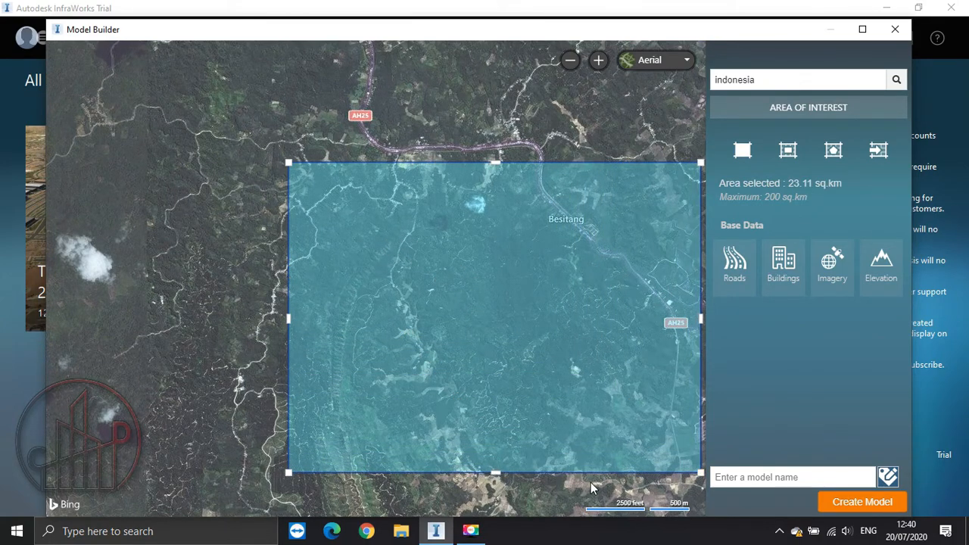
drag(573, 491, 660, 405)
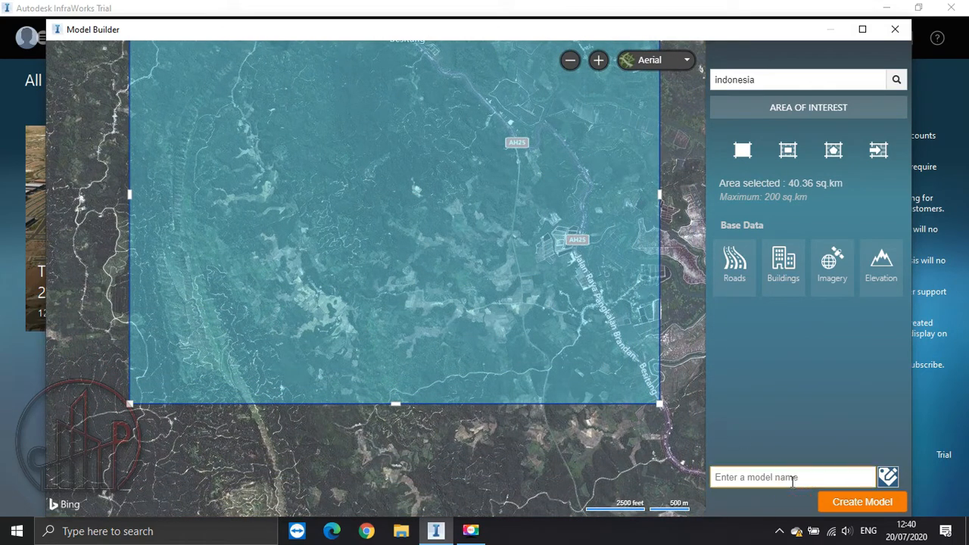
drag(625, 462, 621, 497)
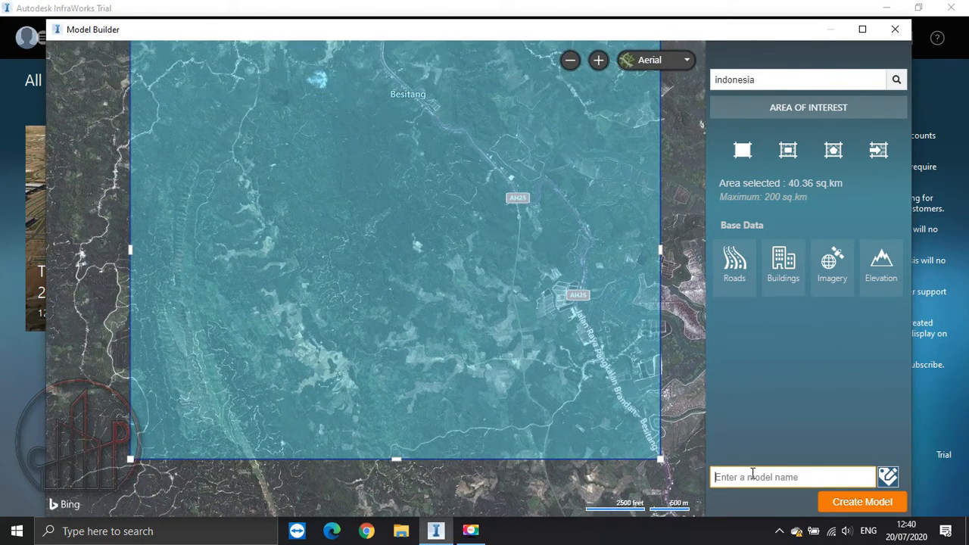
Name the model Tutorial 1, submit it for creation, and view the request's details before dismissing them.
text(Tutorial 1)
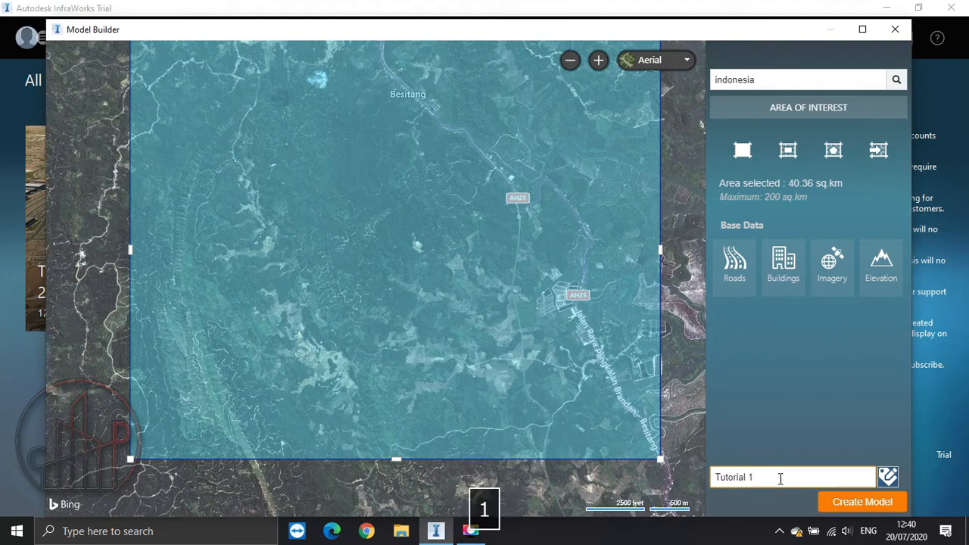
click(828, 502)
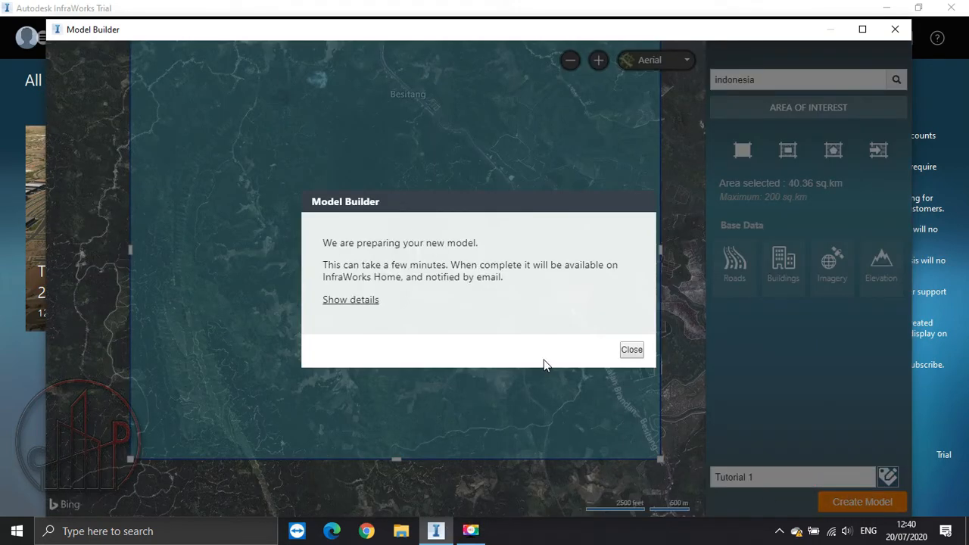
click(333, 301)
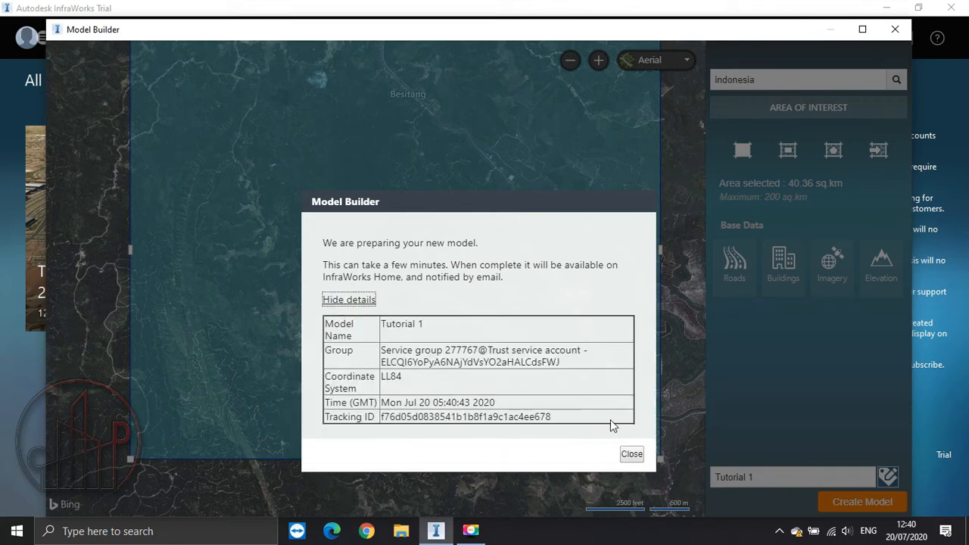
click(632, 455)
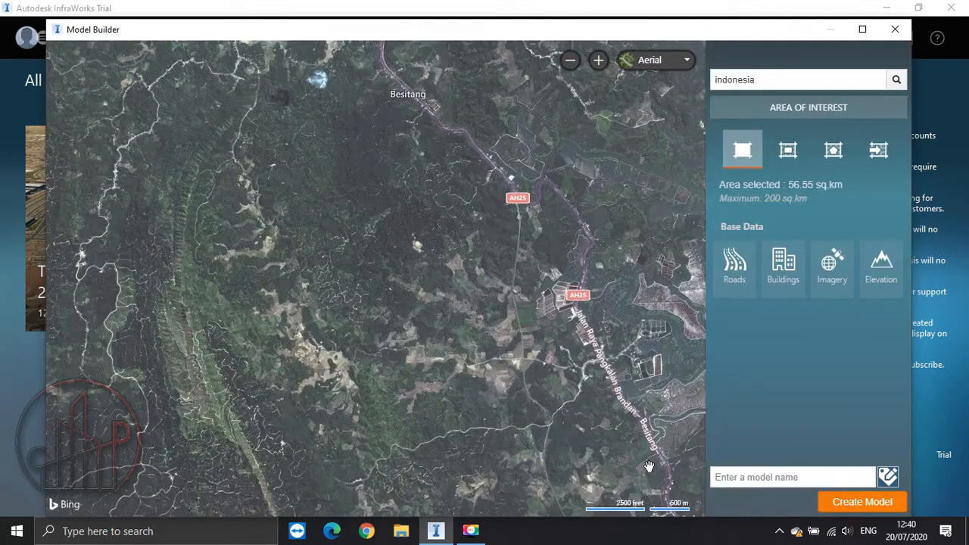
Close Model Builder, refresh the model list and open the Tutorial 1 model.
click(891, 30)
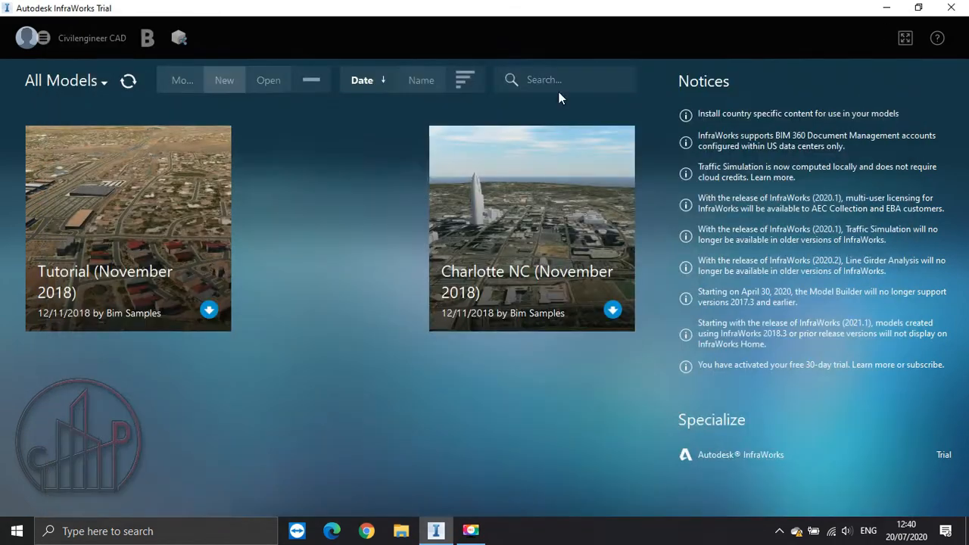
click(131, 82)
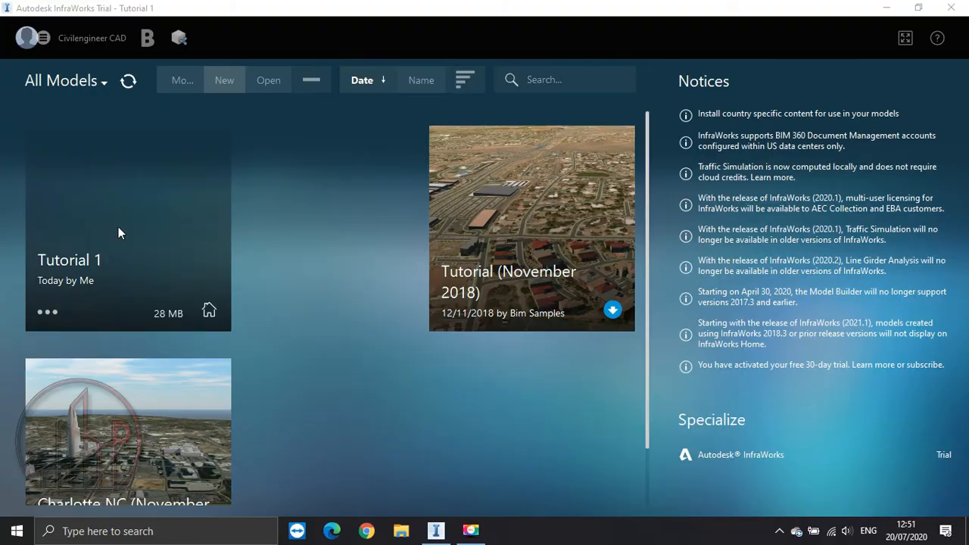
click(118, 226)
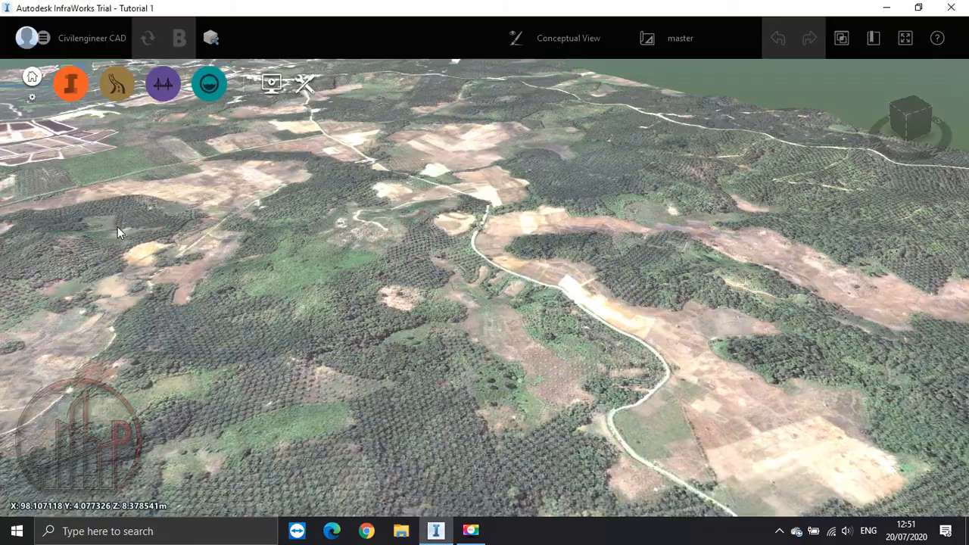
Examine the model's terrain from several angles, finishing close to the village beside the main road.
scroll(275, 251, down, 5)
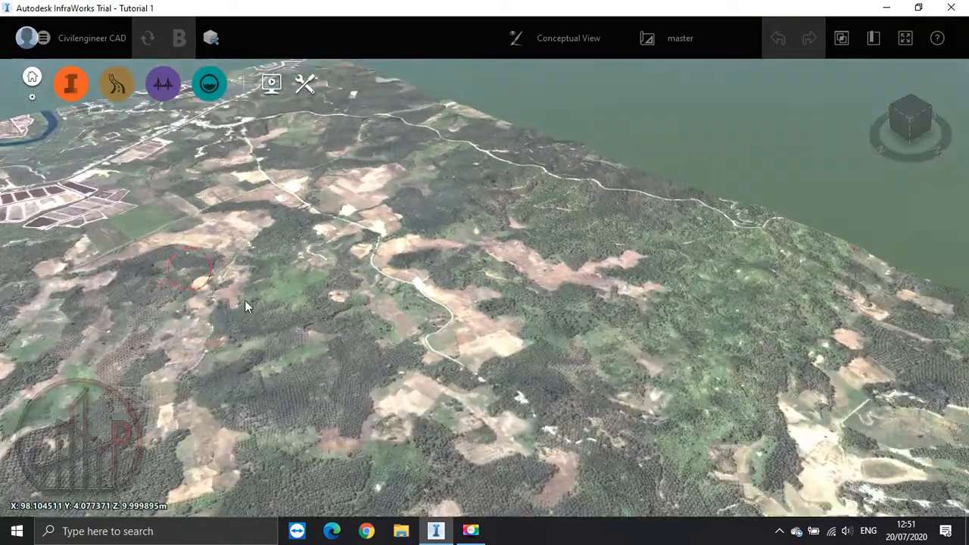
shift+middle_drag(245, 300, 411, 256)
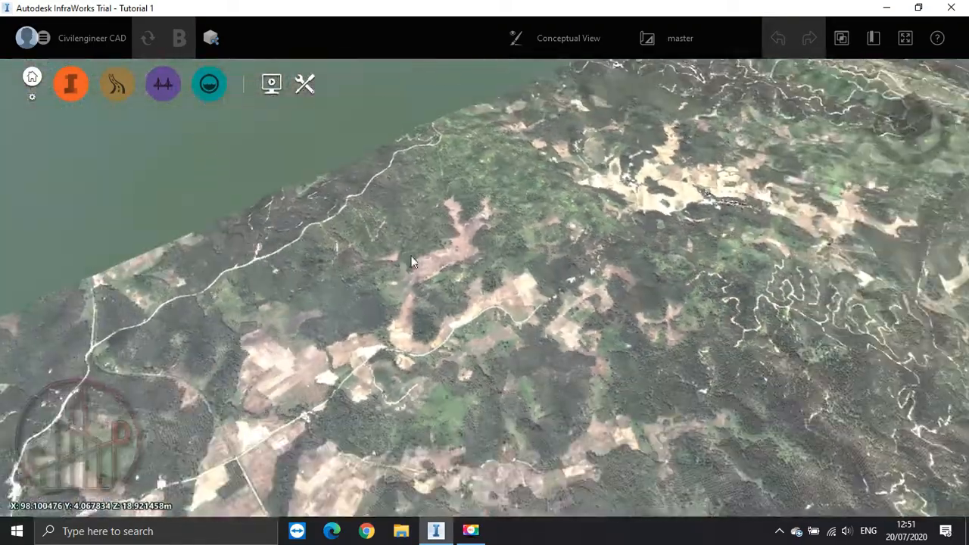
scroll(411, 256, down, 3)
middle_drag(313, 372, 454, 275)
scroll(314, 355, up, 6)
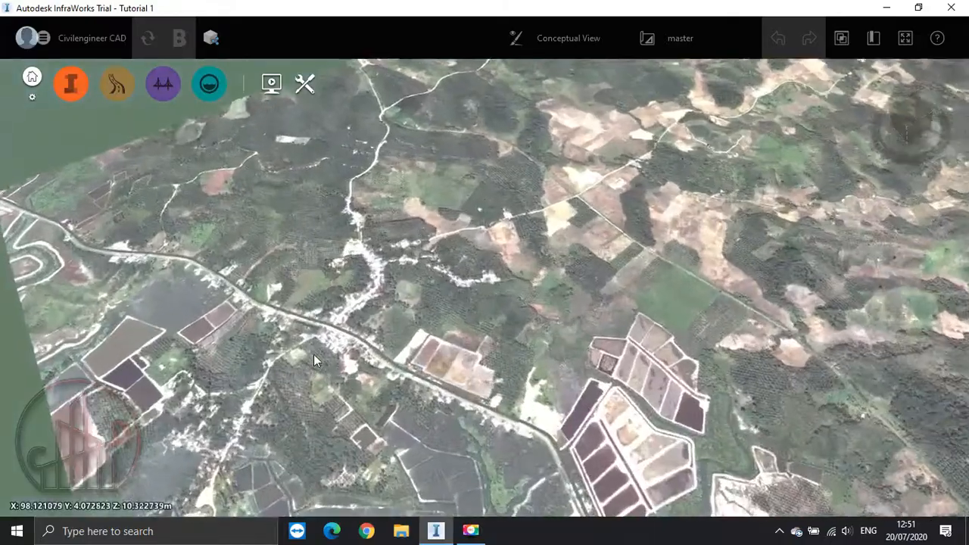
scroll(314, 354, up, 6)
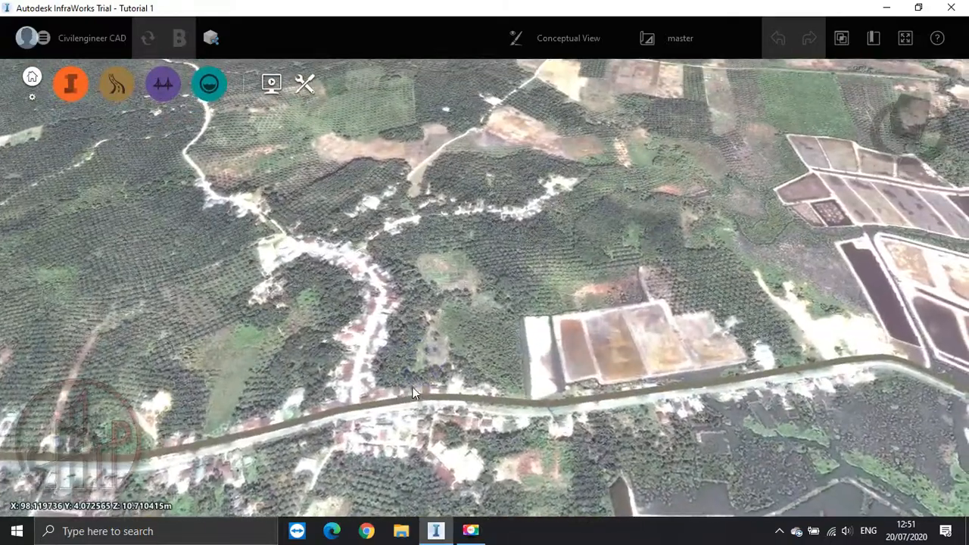
middle_drag(135, 267, 306, 231)
Start a PI-based component road using a Four Lane Divided with Sloped Asphalt Median assembly and the Freeway function.
click(118, 90)
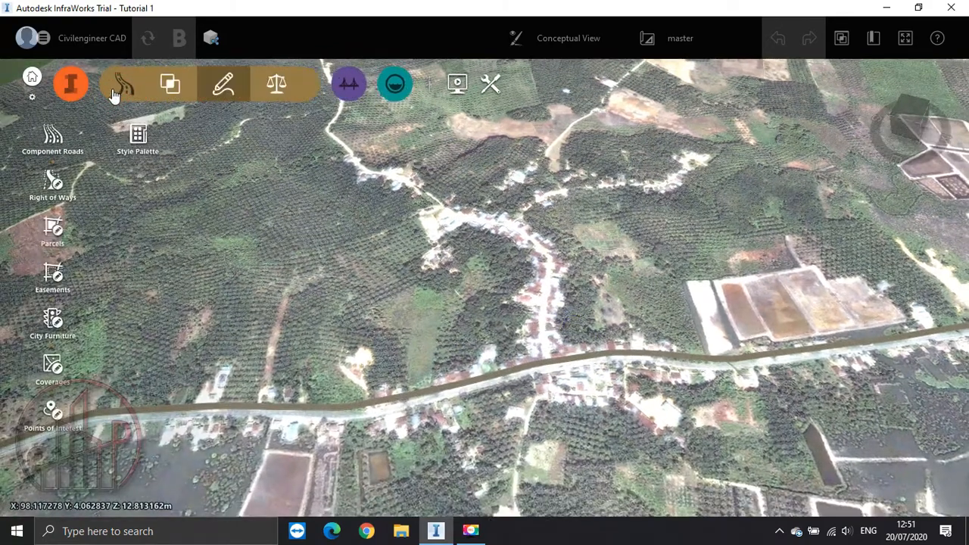
click(54, 136)
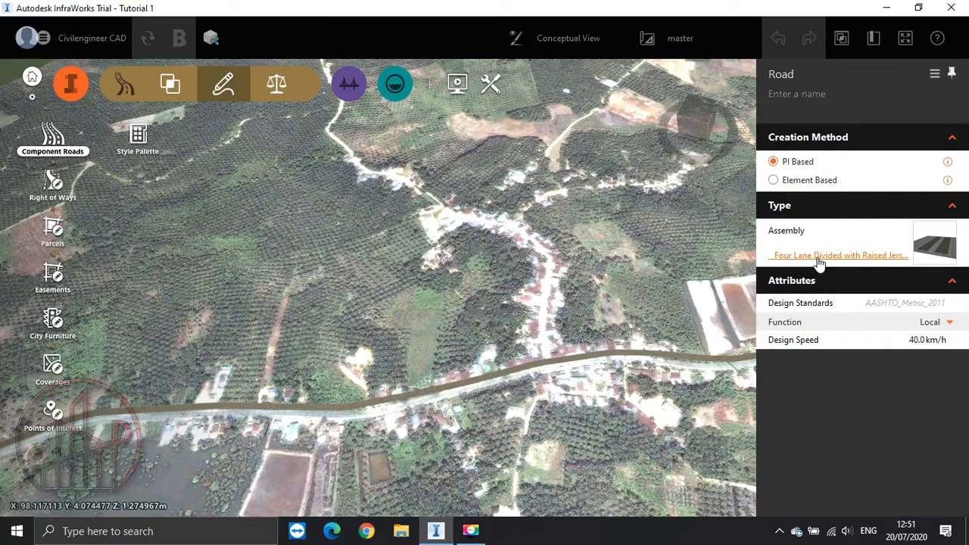
click(863, 256)
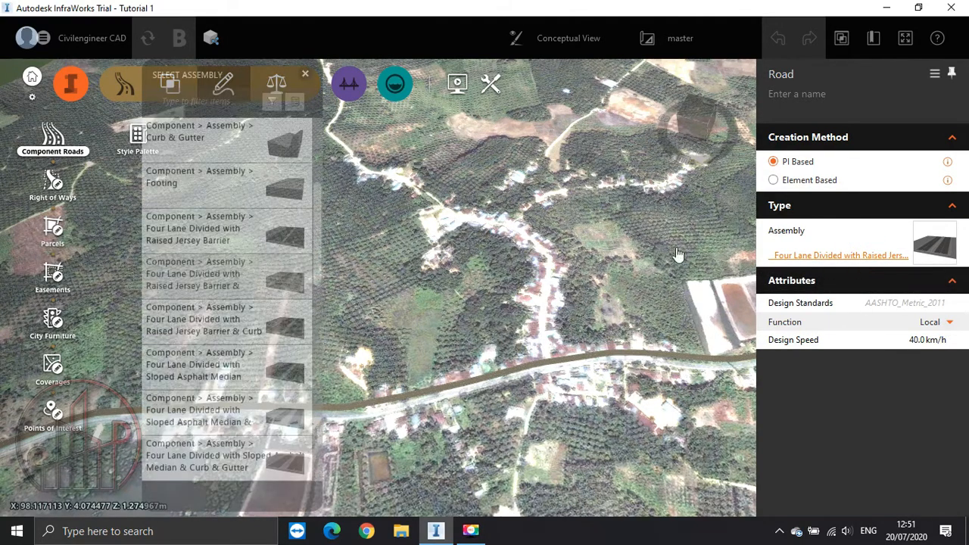
scroll(197, 250, down, 3)
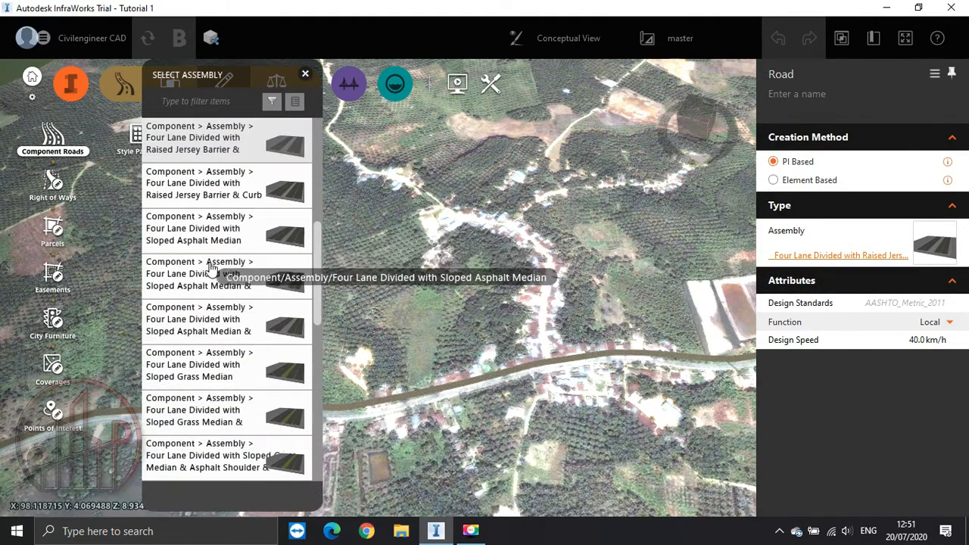
click(245, 288)
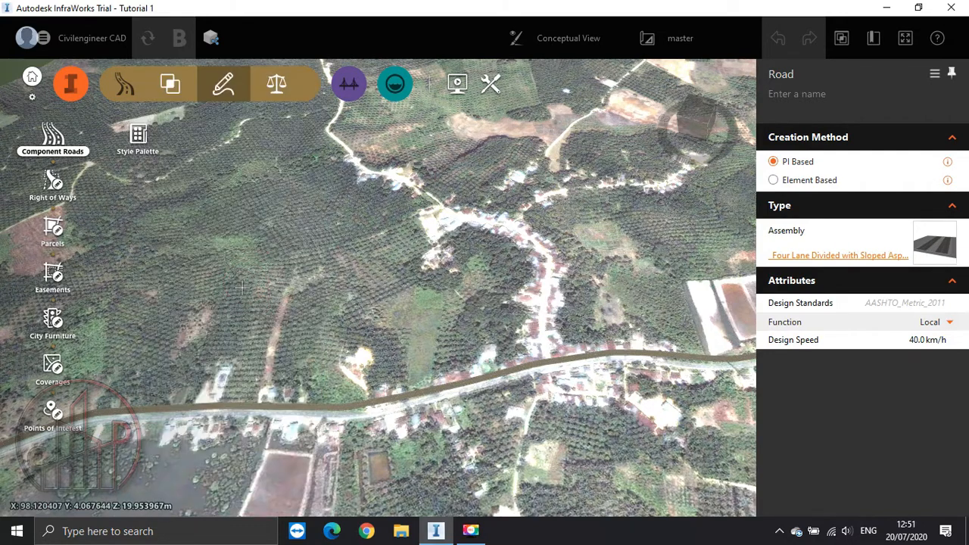
click(948, 324)
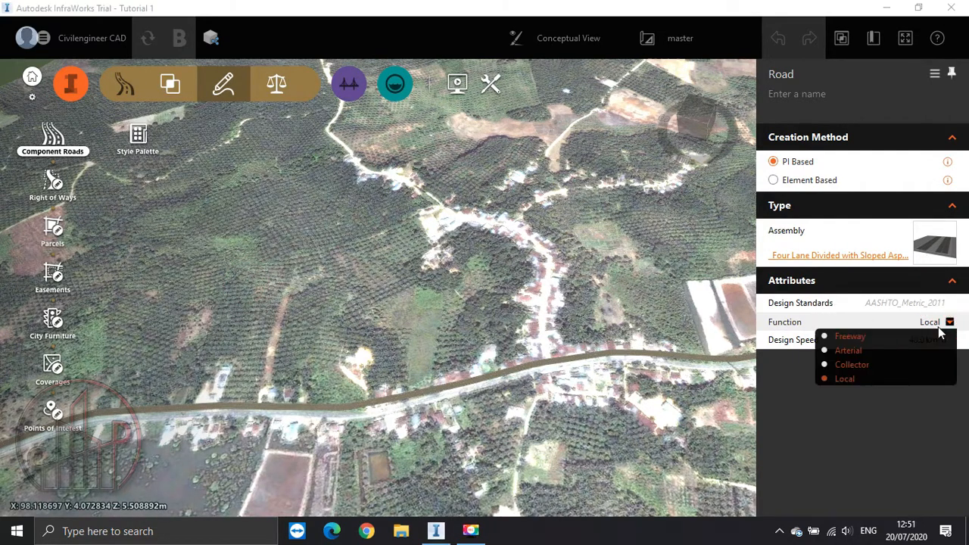
click(875, 336)
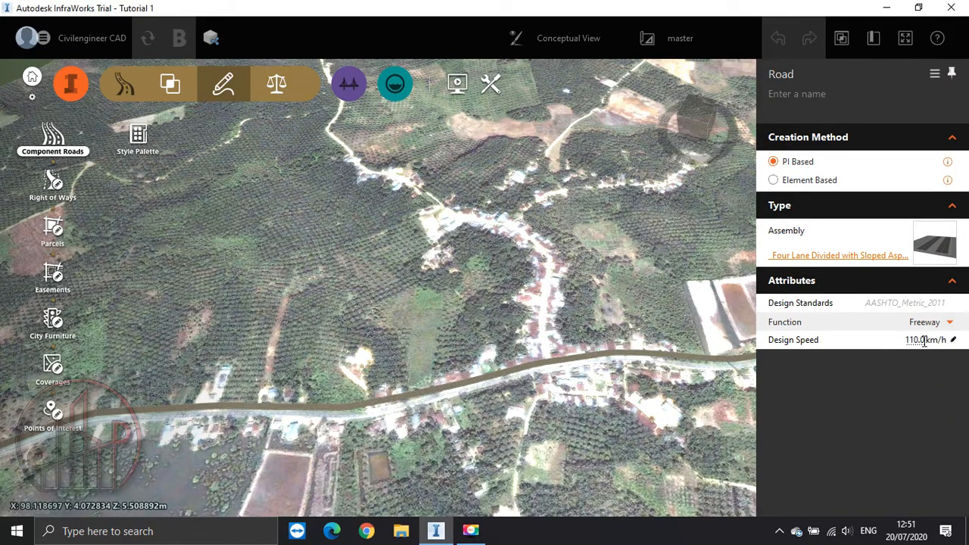
Start the road on the existing main road and place its first bend at the far end of the village.
scroll(460, 372, up, 5)
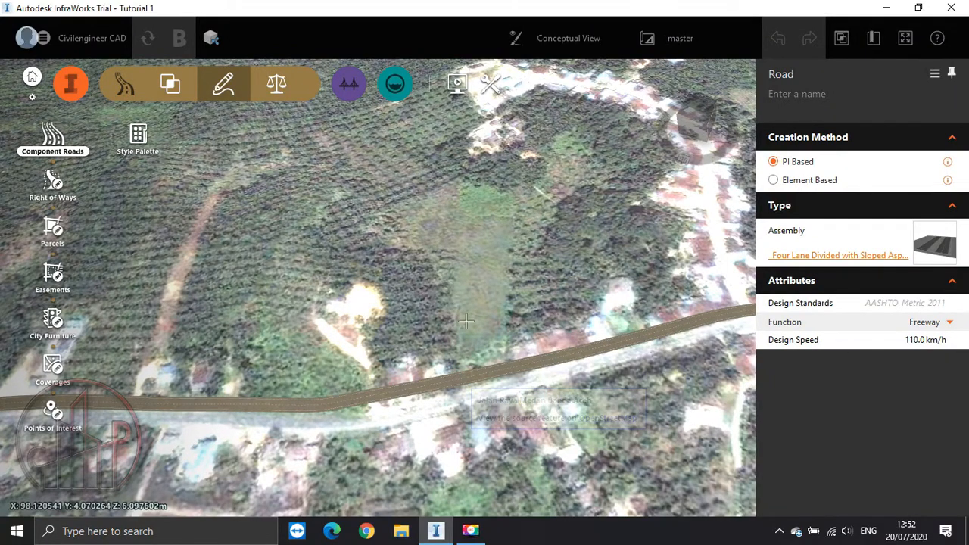
scroll(471, 379, up, 3)
click(474, 394)
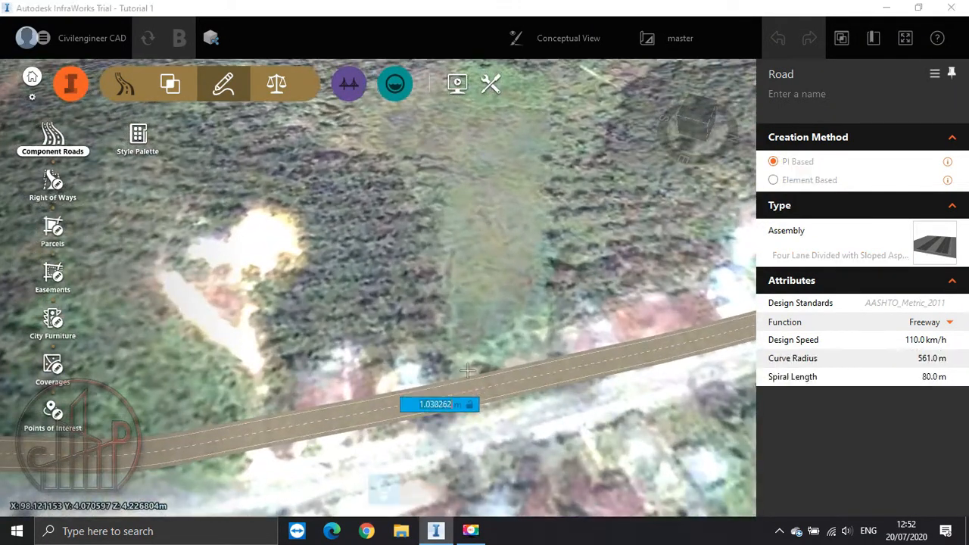
scroll(454, 227, down, 3)
scroll(454, 212, down, 3)
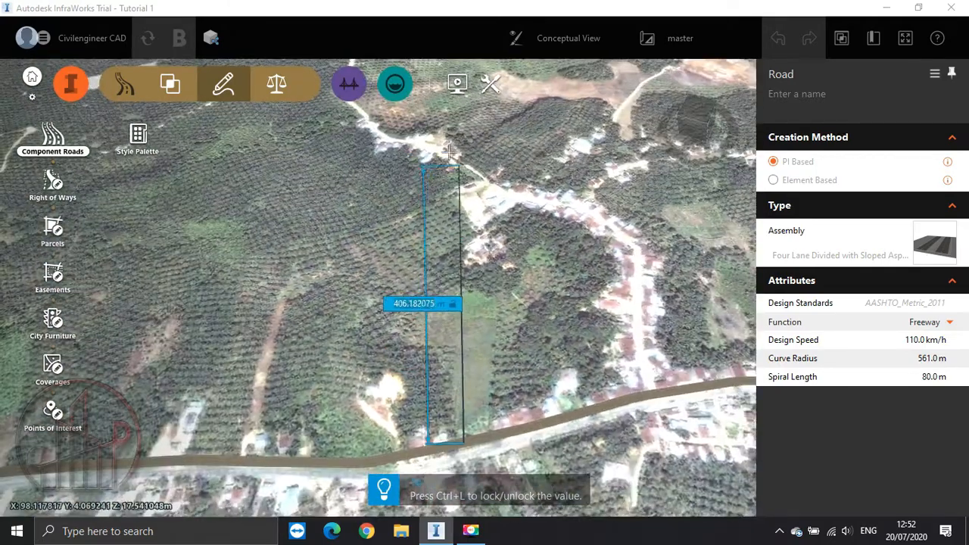
click(448, 134)
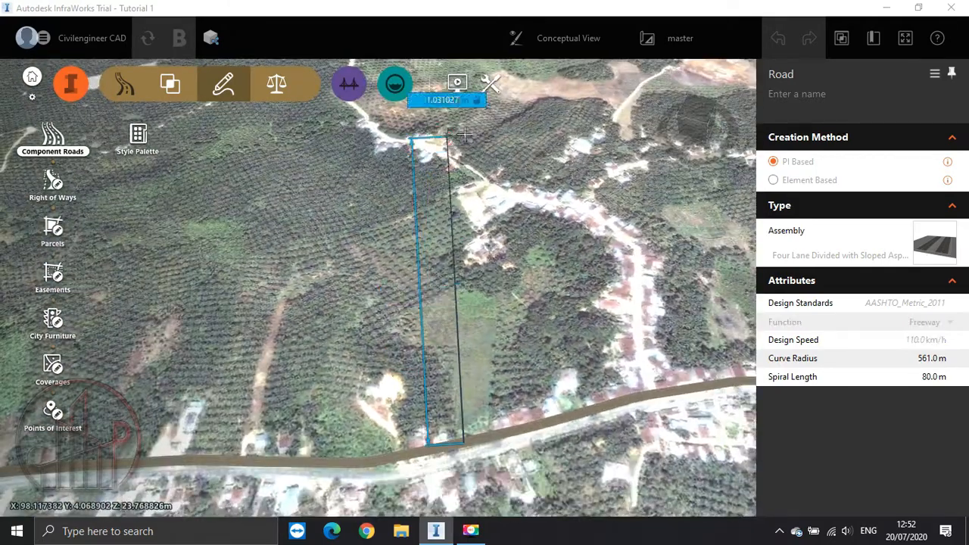
Continue the alignment with further bends across the plantations and farmland beyond the village.
middle_drag(508, 109, 351, 516)
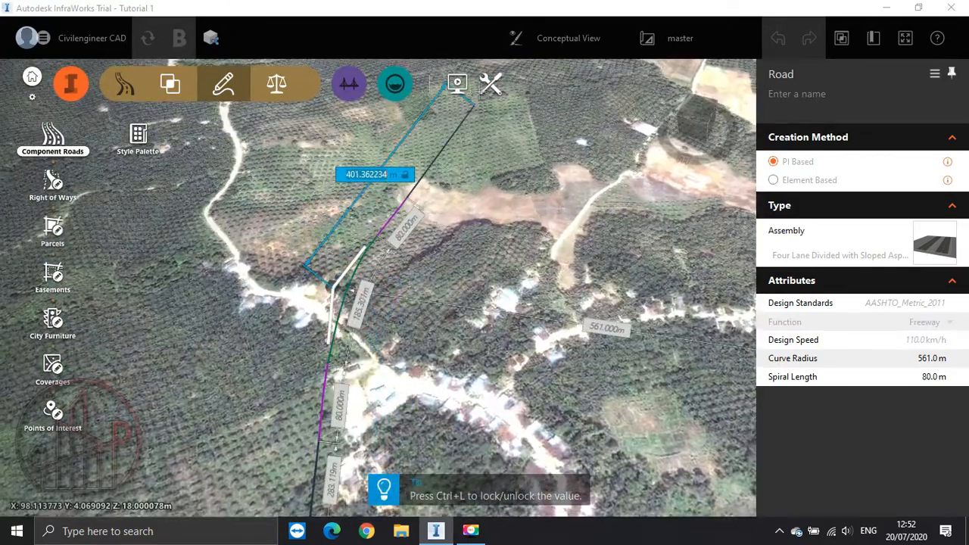
scroll(449, 149, up, 3)
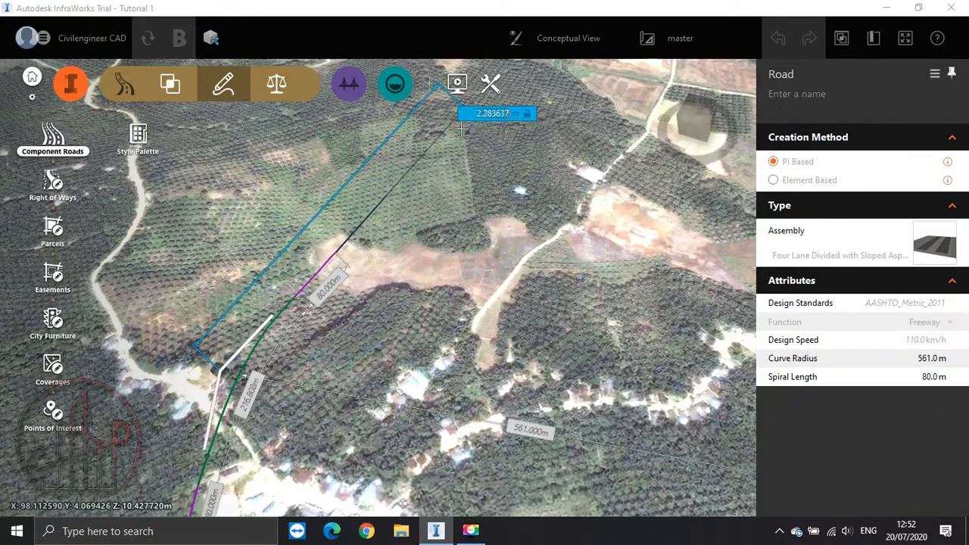
scroll(460, 128, down, 4)
scroll(469, 132, up, 3)
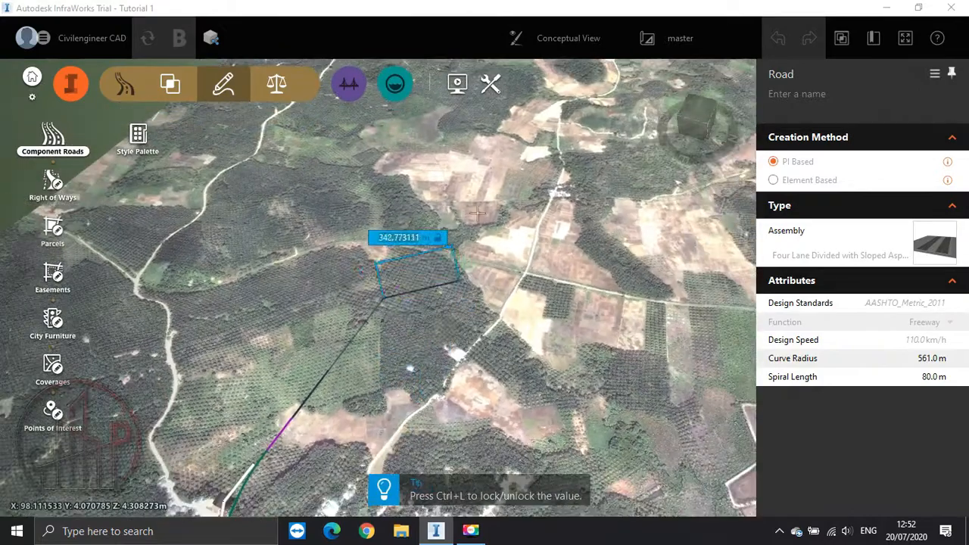
scroll(477, 213, up, 2)
middle_drag(477, 213, 380, 339)
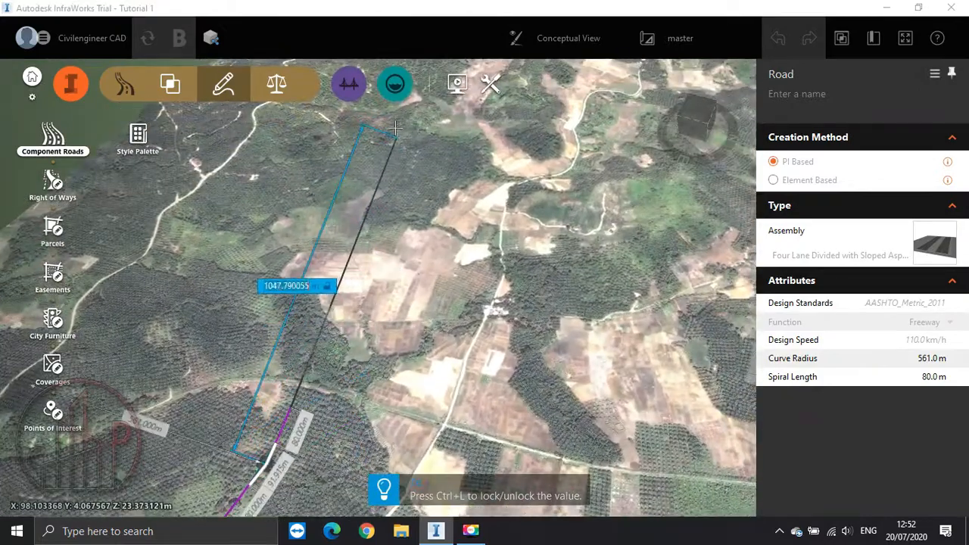
middle_drag(385, 147, 360, 215)
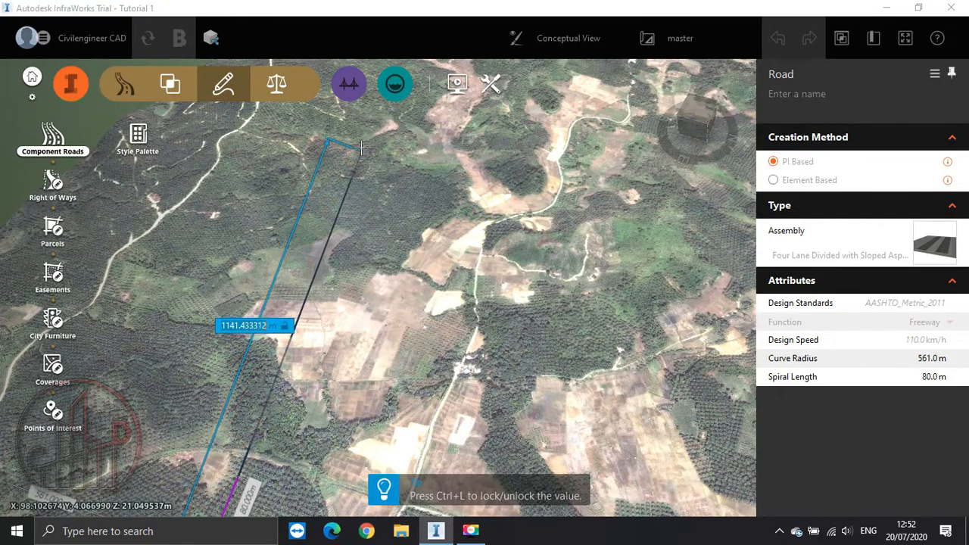
click(364, 124)
Extend the alignment over the remaining hills, finish the road at about 4175 m long and deselect it.
middle_drag(364, 124, 208, 473)
middle_drag(356, 180, 223, 446)
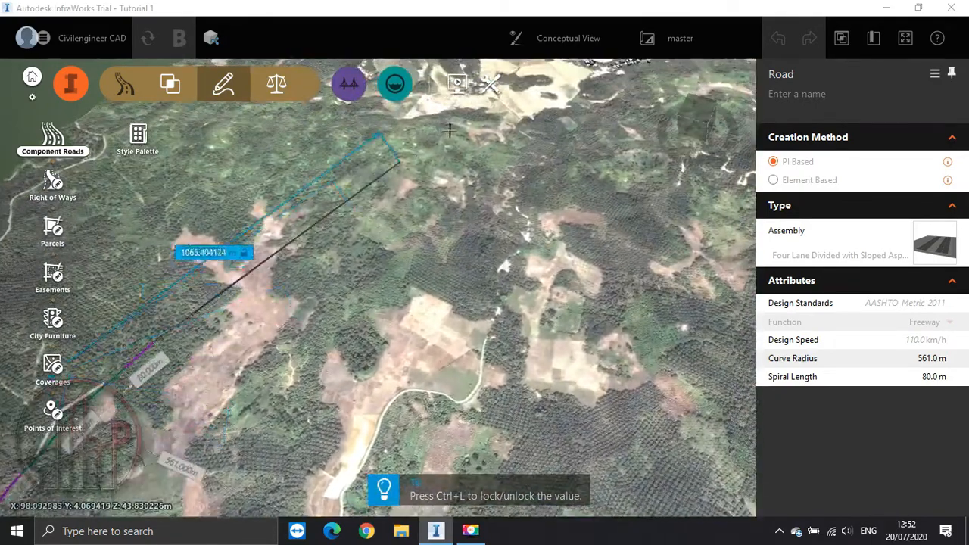
middle_drag(500, 114, 420, 203)
scroll(492, 124, down, 2)
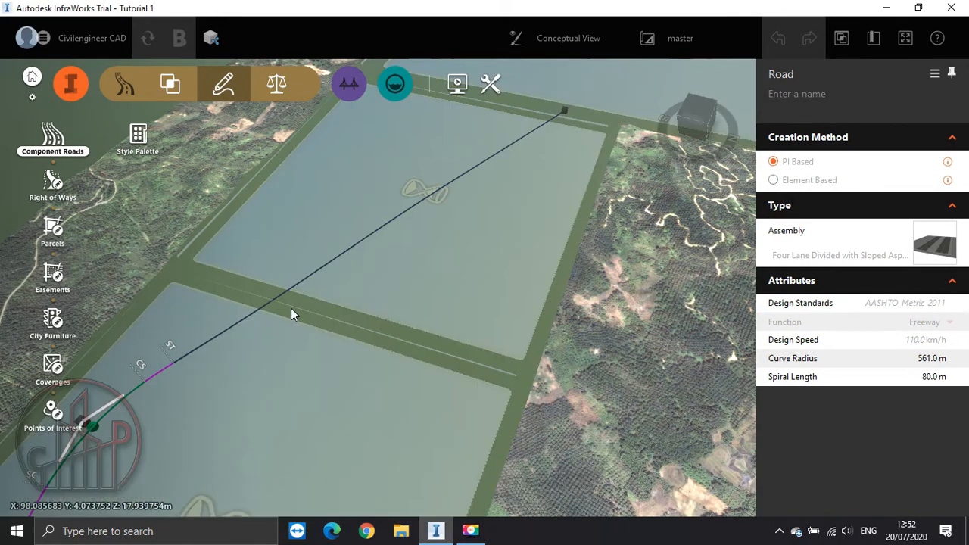
scroll(209, 439, down, 1)
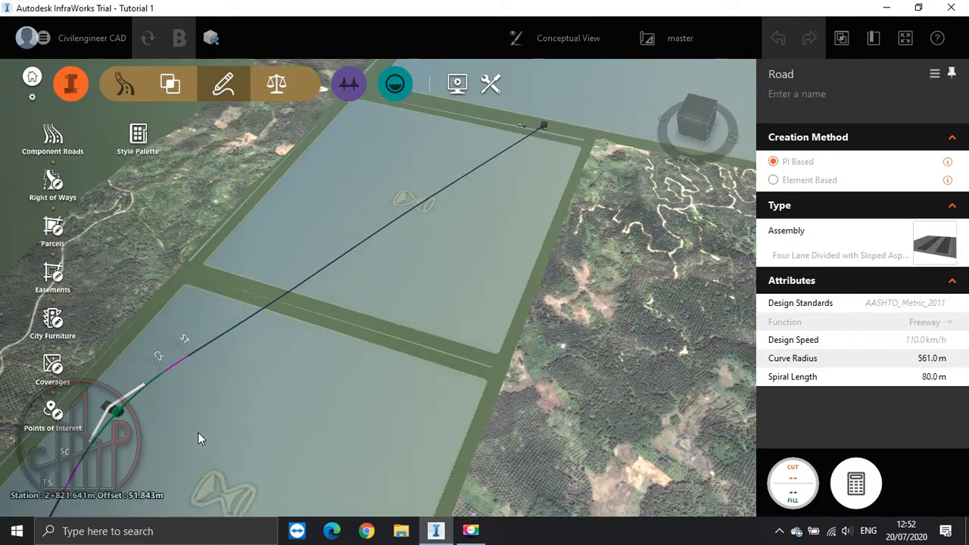
scroll(347, 252, down, 1)
middle_drag(346, 252, 477, 156)
middle_drag(227, 396, 312, 169)
middle_drag(259, 414, 326, 158)
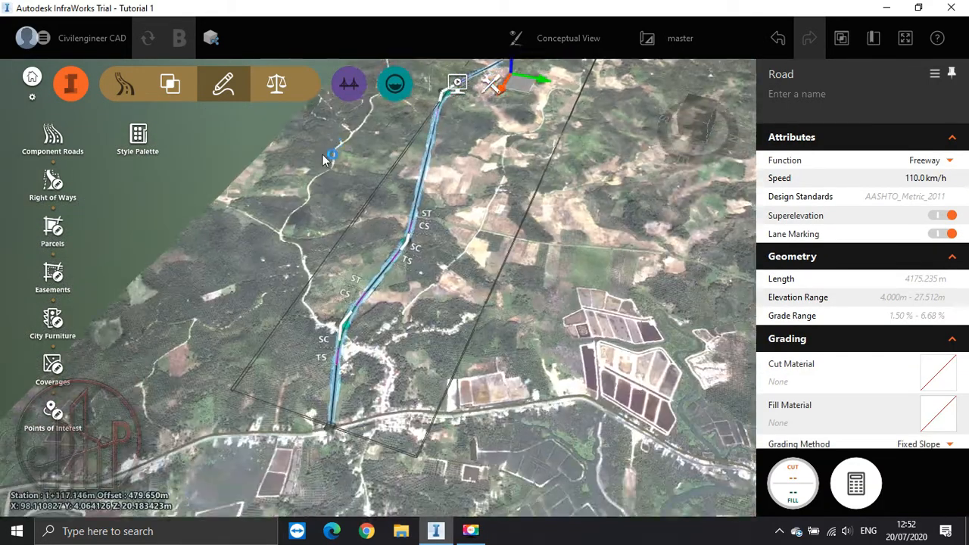
click(301, 354)
key(Escape)
Select the new freeway near the main road junction and assign the dark Land Cover gravel material to both cut and fill.
scroll(318, 394, up, 5)
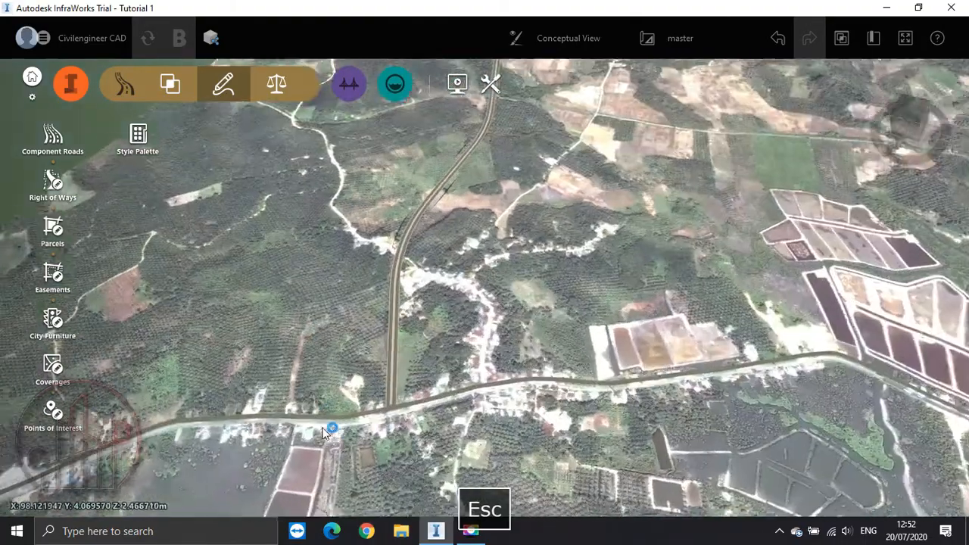
drag(397, 420, 507, 430)
scroll(598, 410, up, 5)
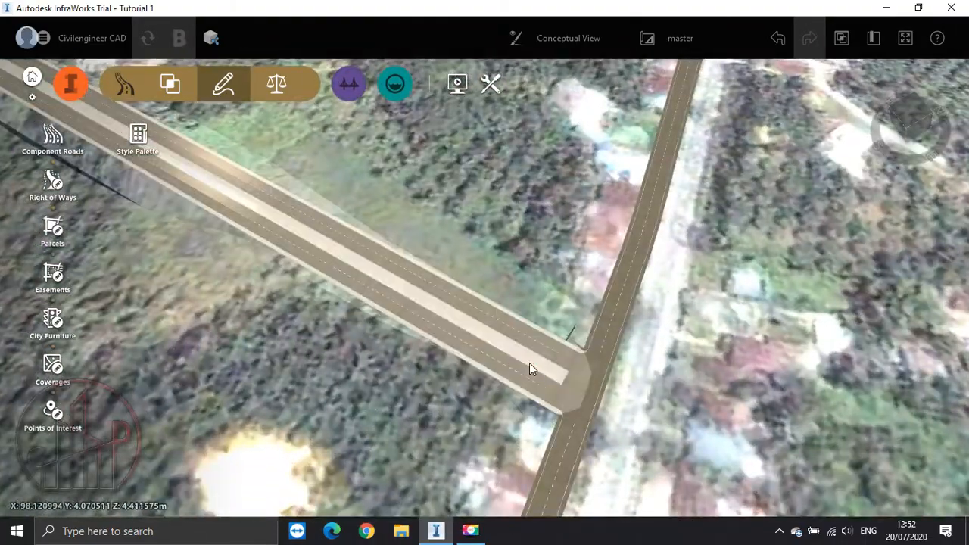
click(529, 362)
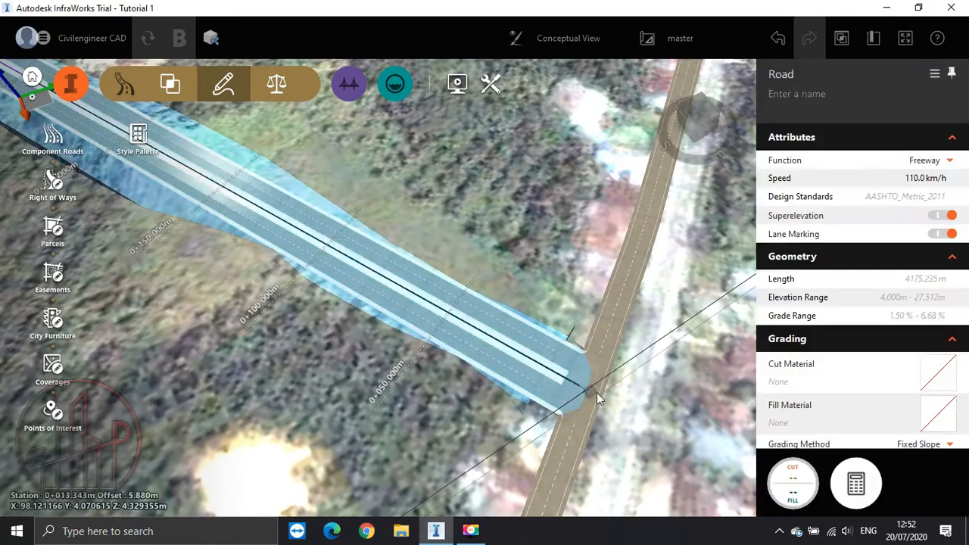
drag(321, 311, 570, 402)
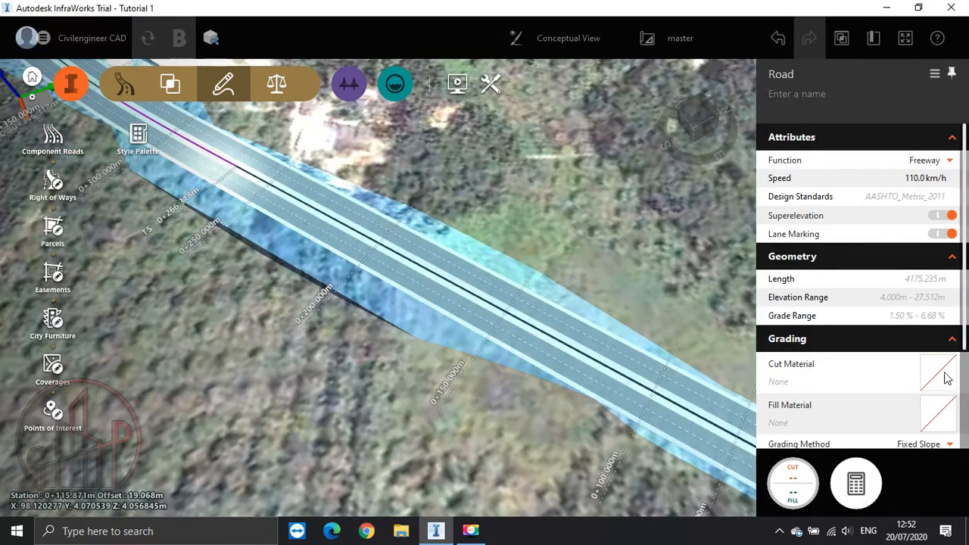
scroll(926, 370, down, 1)
scroll(933, 333, down, 1)
click(940, 287)
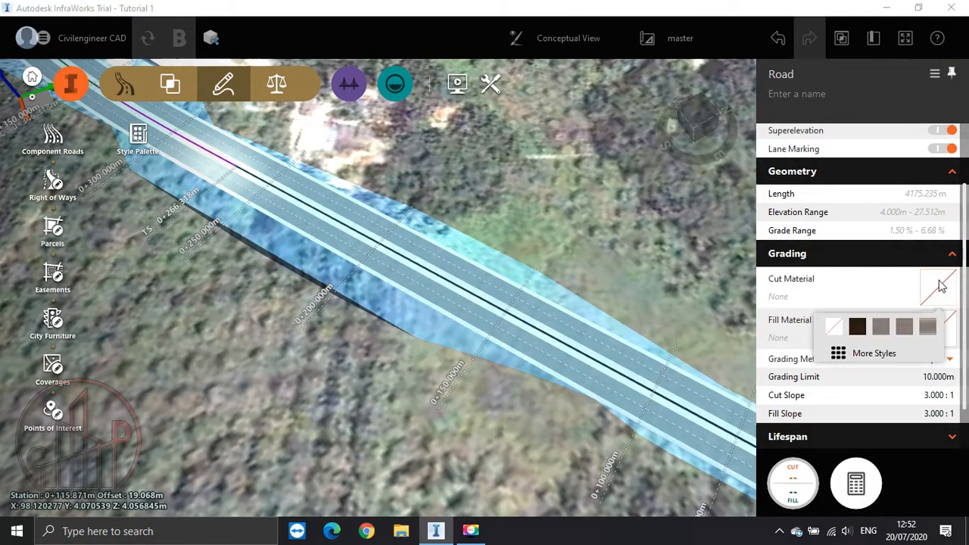
click(864, 326)
click(939, 327)
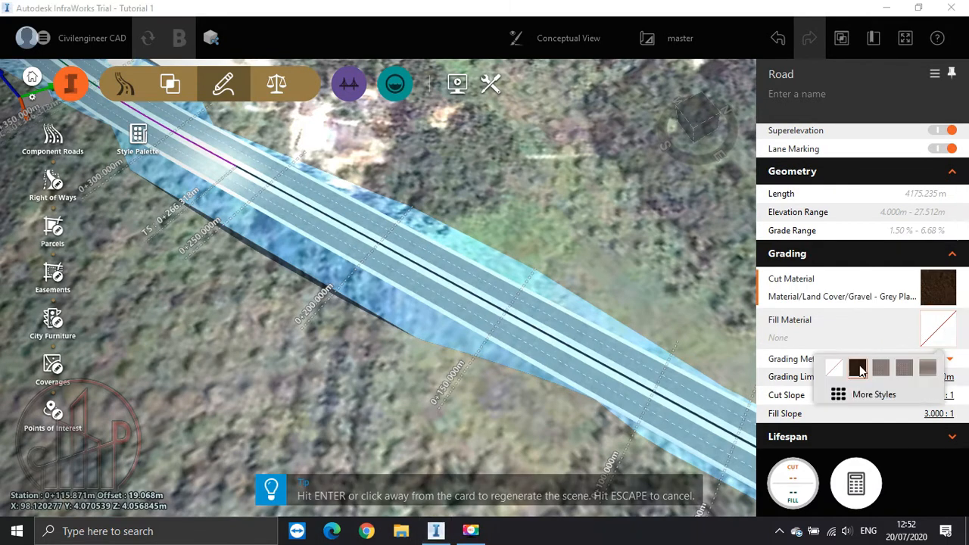
click(857, 368)
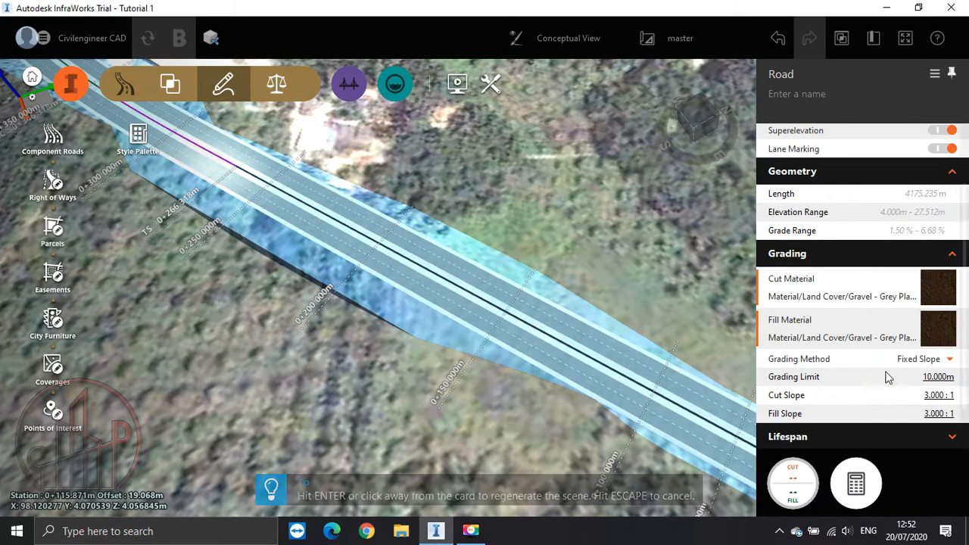
Set the grading limit to 100 m and the cut and fill slopes to 4:1, apply the changes and deselect the road.
click(925, 395)
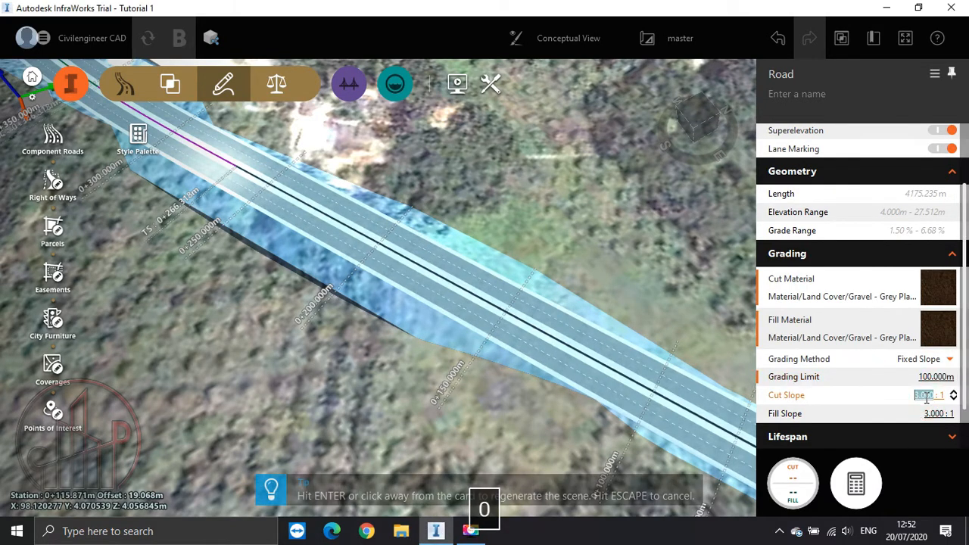
click(923, 414)
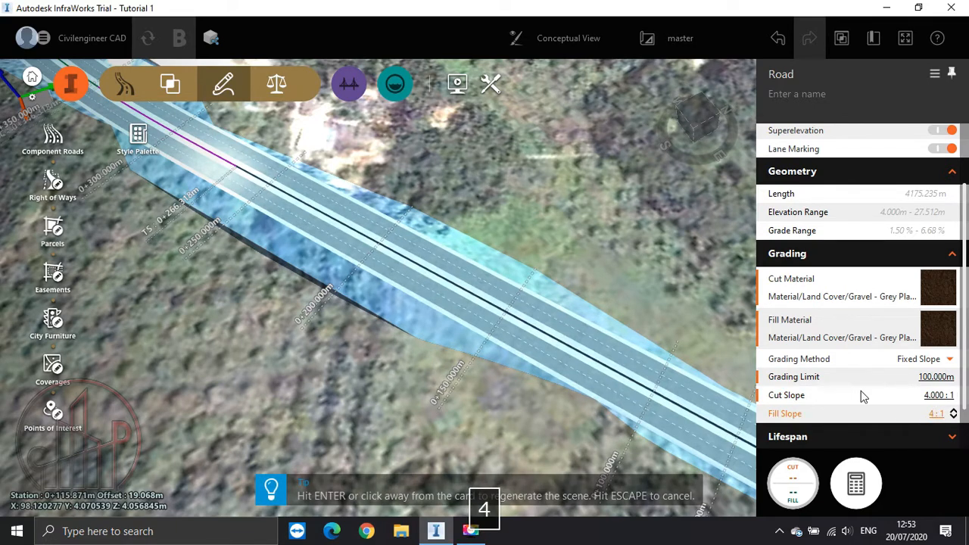
click(645, 273)
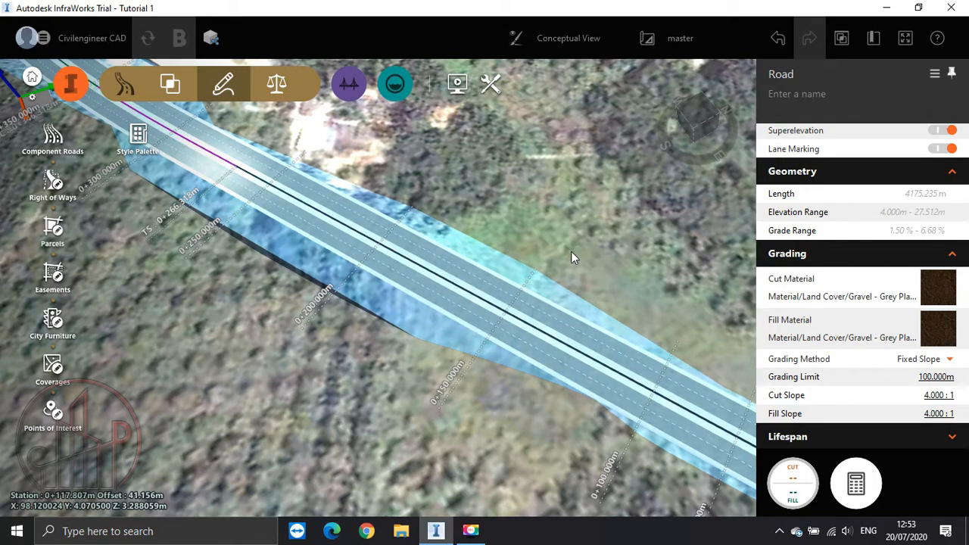
scroll(571, 252, down, 1)
click(619, 260)
drag(620, 262, 426, 473)
key(Escape)
Examine the graded cut and fill slopes along the freeway, finishing at its junction with the main road.
scroll(601, 147, up, 3)
drag(601, 147, 584, 127)
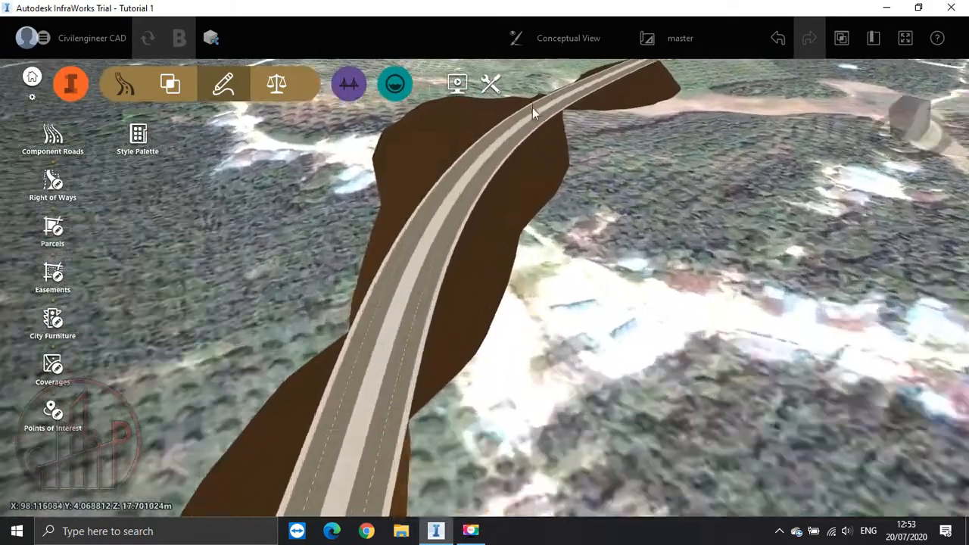
scroll(585, 127, up, 3)
middle_drag(591, 172, 598, 423)
middle_drag(647, 136, 614, 332)
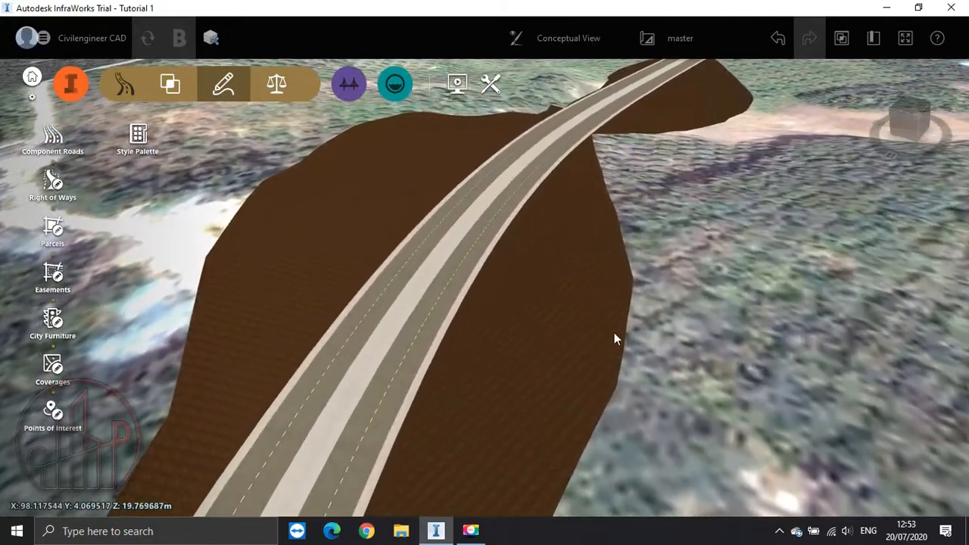
drag(614, 332, 787, 350)
middle_drag(786, 346, 114, 62)
scroll(710, 391, up, 5)
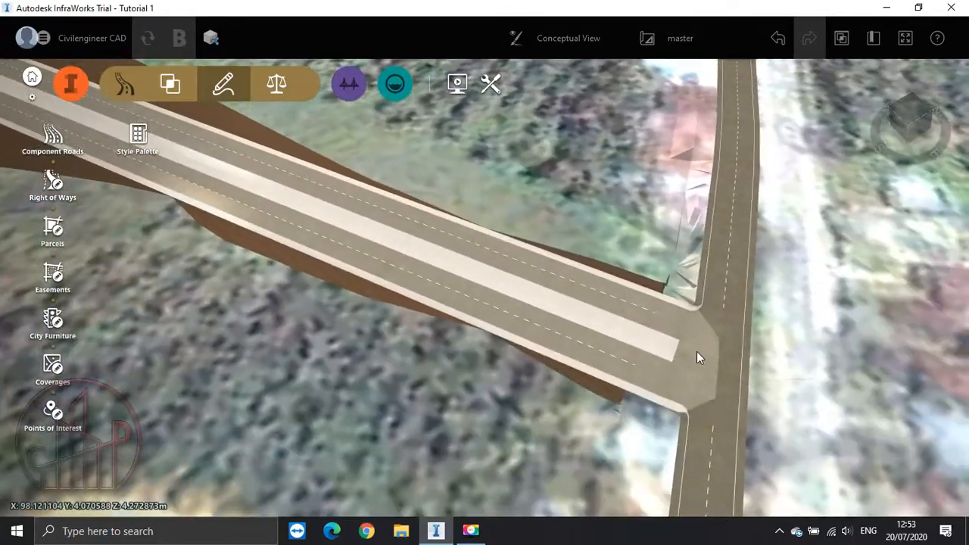
Start placing decorations on the freeway and filter the decoration styles by "lamp".
click(695, 349)
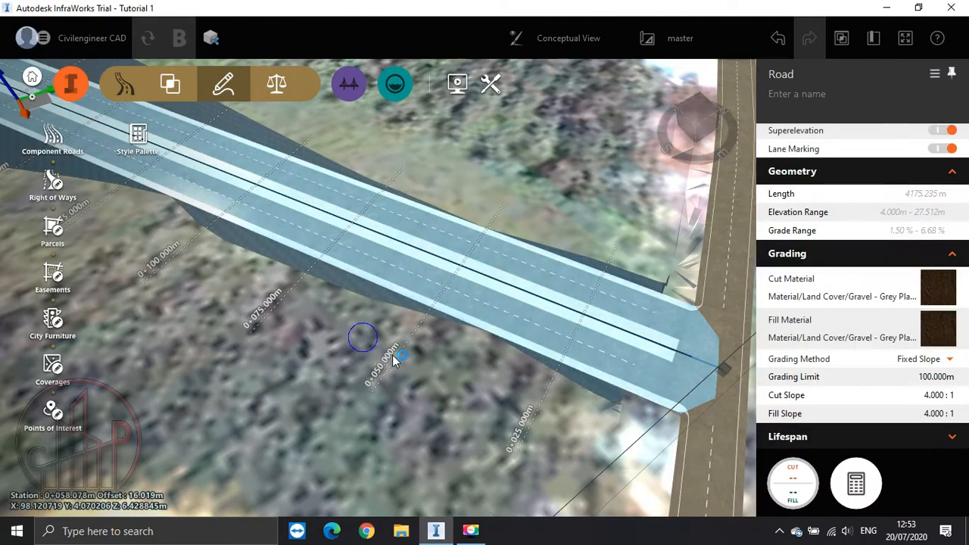
mouse_move(389, 356)
mouse_down()
mouse_move(427, 371)
mouse_move(417, 283)
mouse_move(417, 353)
mouse_move(386, 347)
mouse_move(508, 340)
mouse_up()
right_click(521, 328)
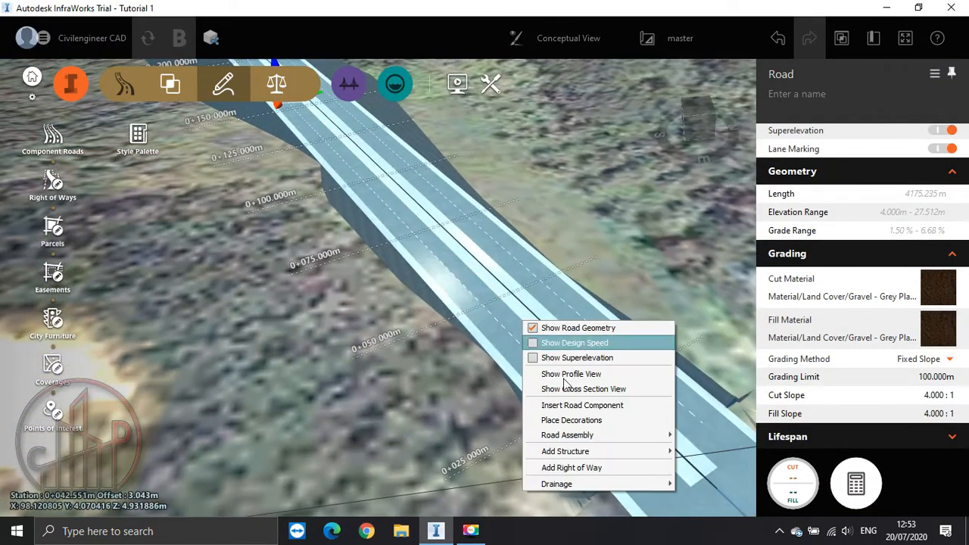
click(582, 421)
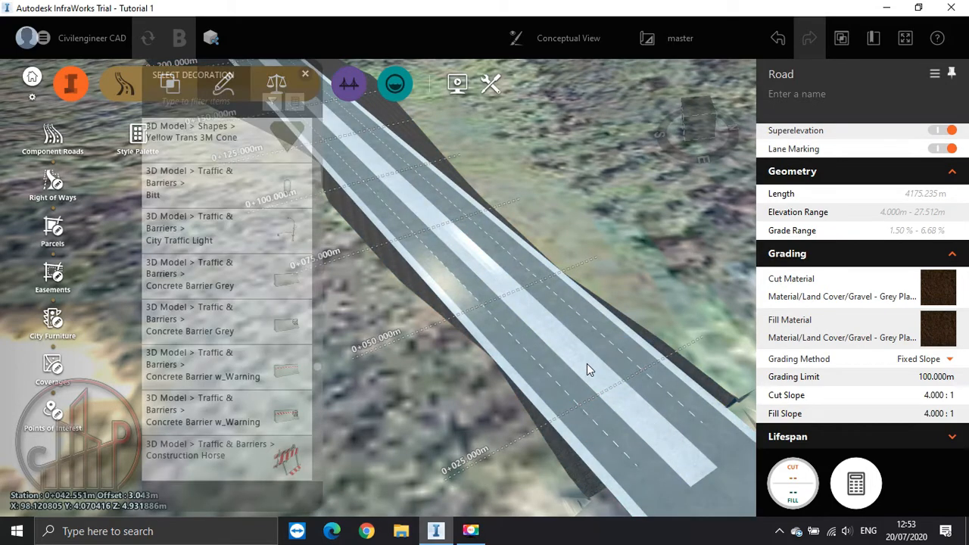
scroll(206, 193, down, 5)
scroll(206, 194, down, 4)
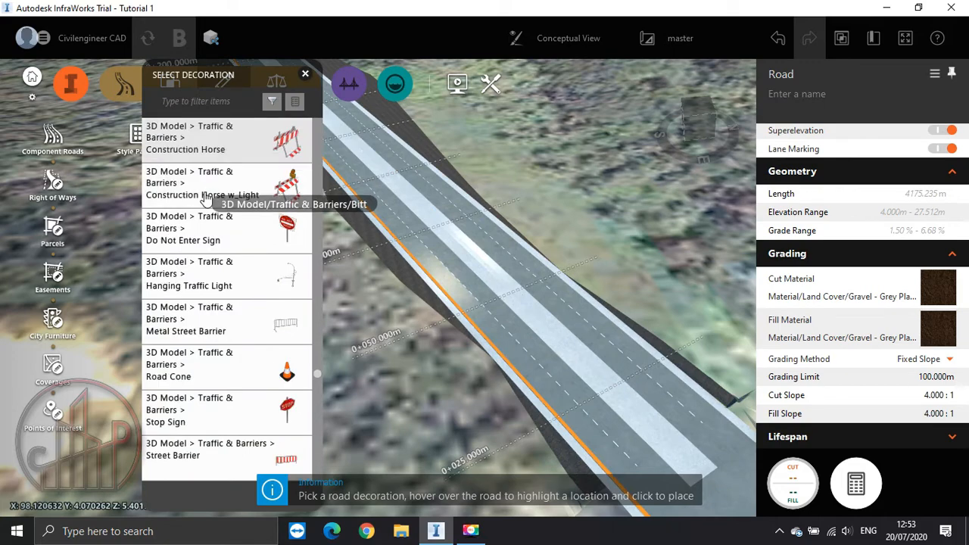
scroll(284, 352, up, 8)
click(229, 104)
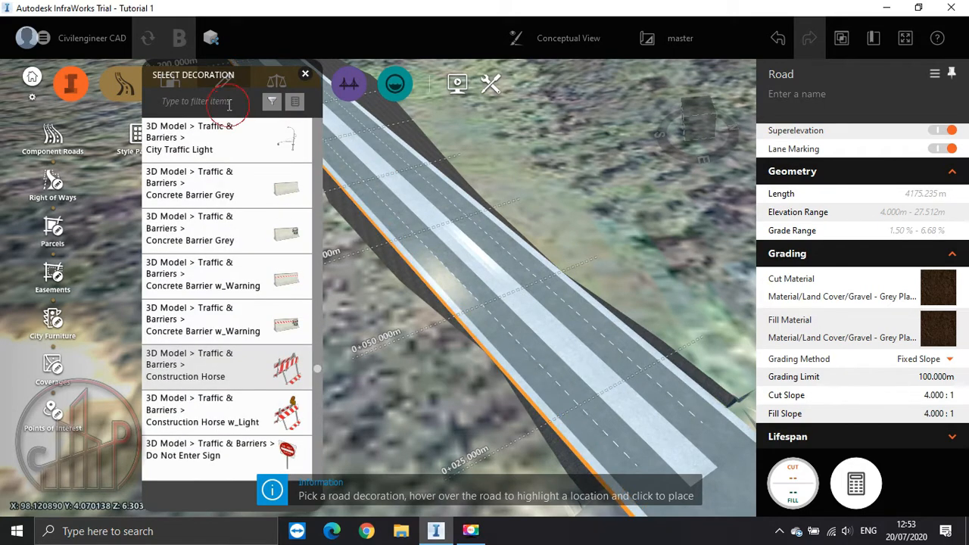
text(lamp)
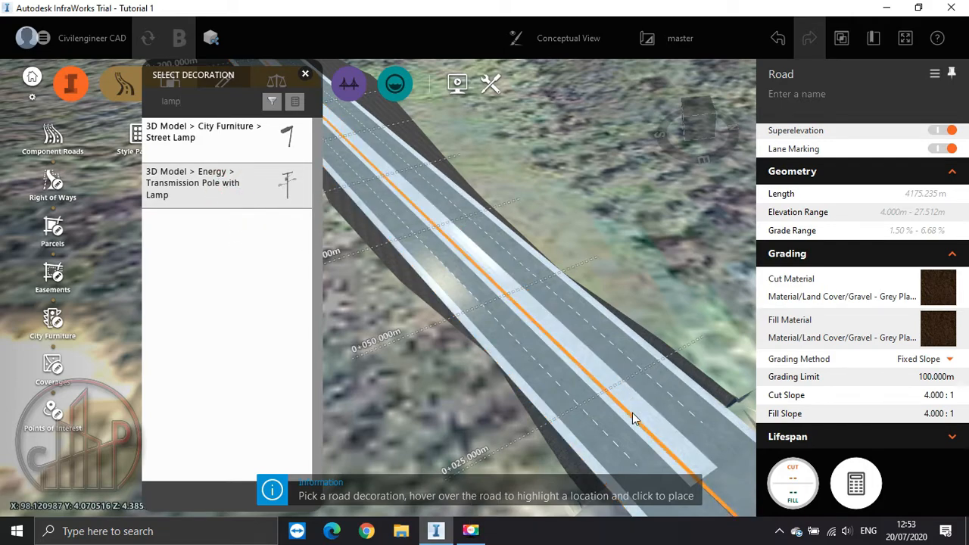
Place Street Lamp decorations along the outer edge of the freeway's carriageway, picking the edge near the junction.
middle_drag(651, 417, 522, 303)
scroll(521, 303, up, 5)
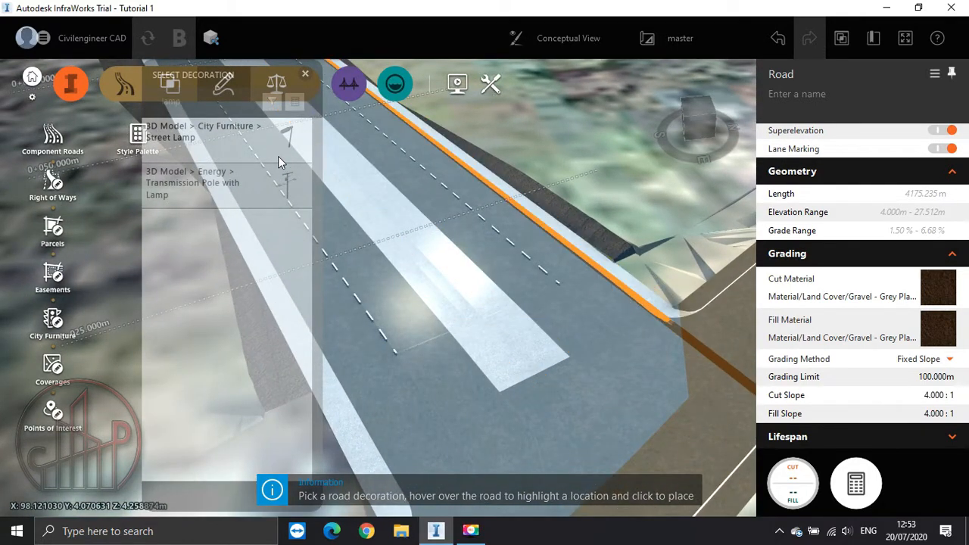
click(279, 151)
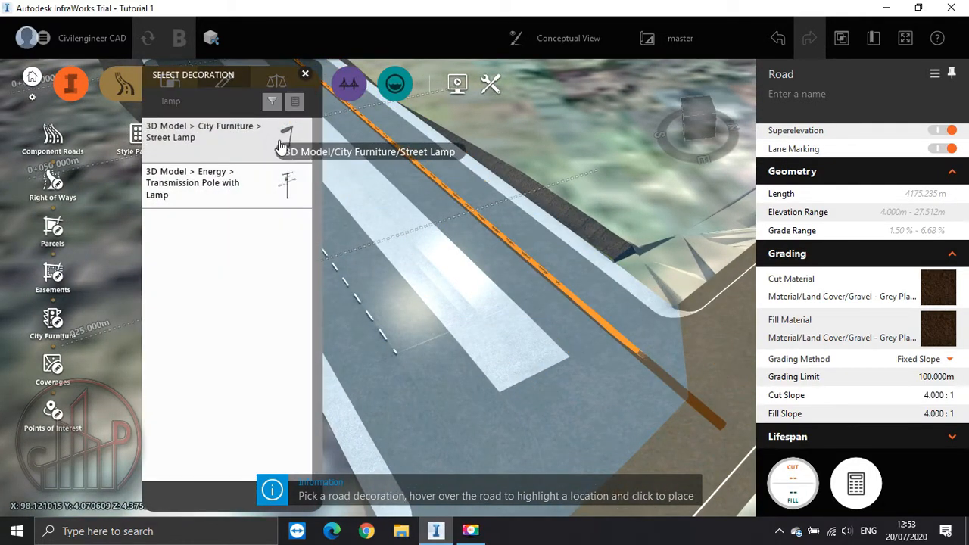
click(624, 305)
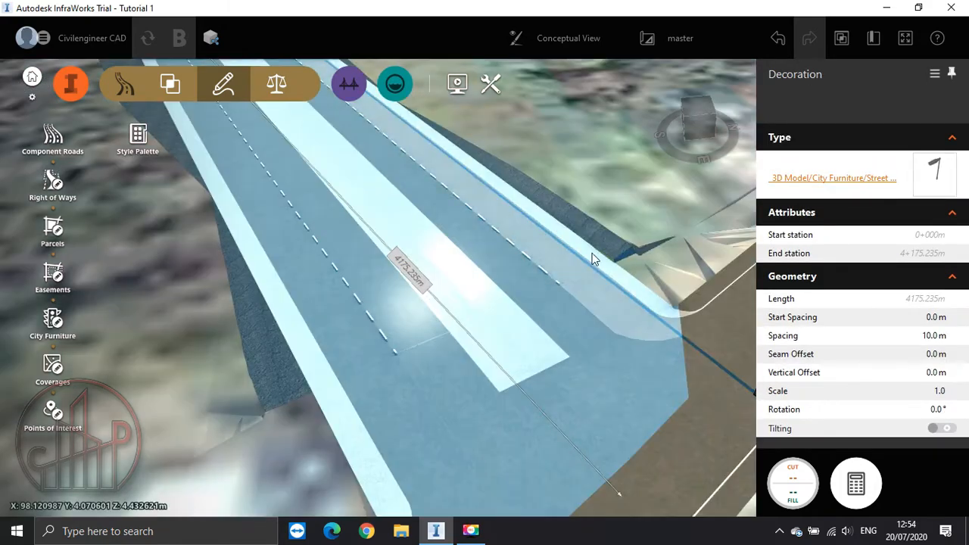
Set the street lamps' rotation to 180° so they face the carriageway, and set their spacing to 25 m.
scroll(593, 259, up, 5)
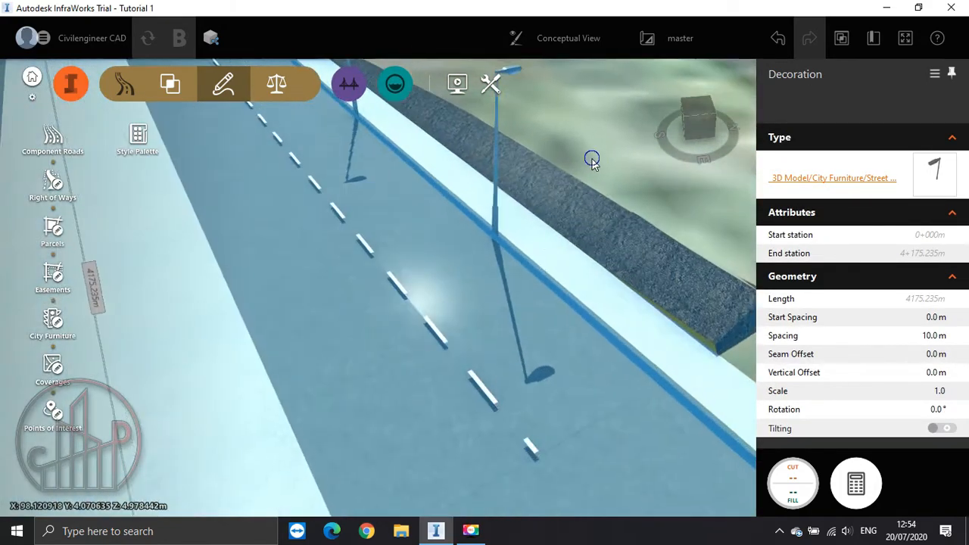
drag(592, 159, 581, 232)
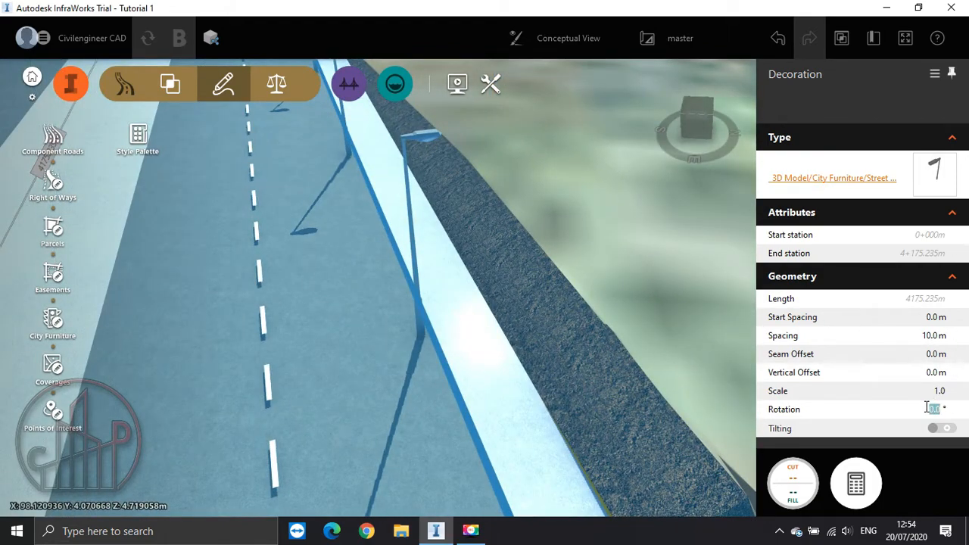
text(180)
key(Return)
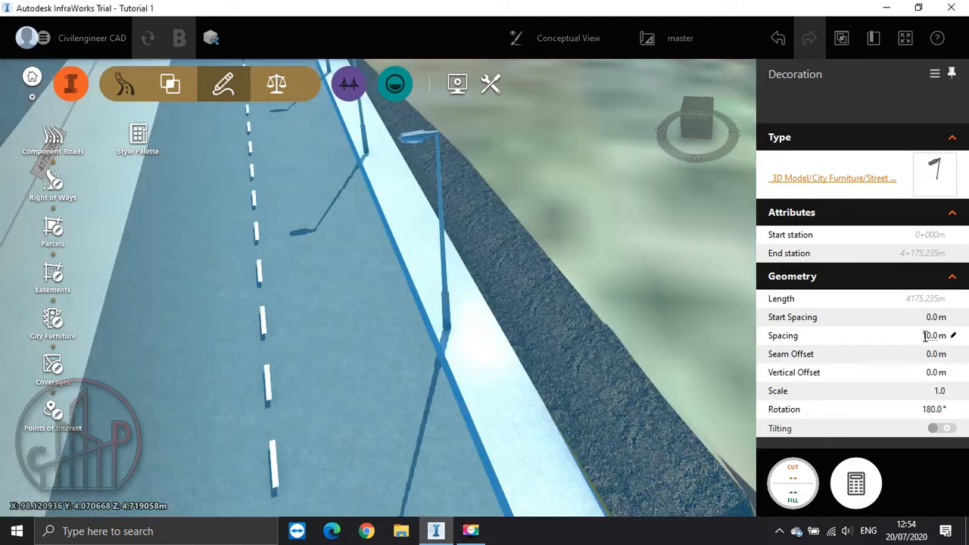
click(925, 336)
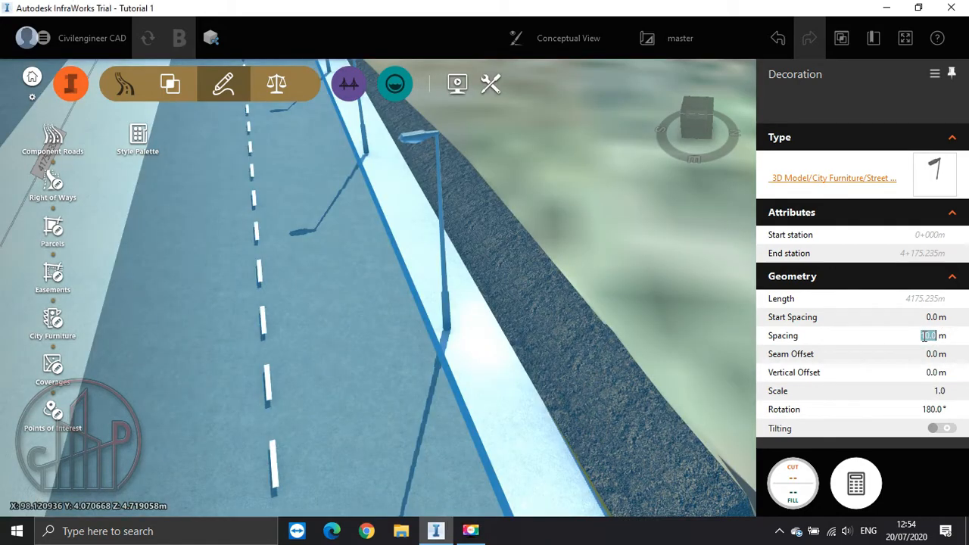
text(25)
key(Return)
scroll(546, 285, down, 1)
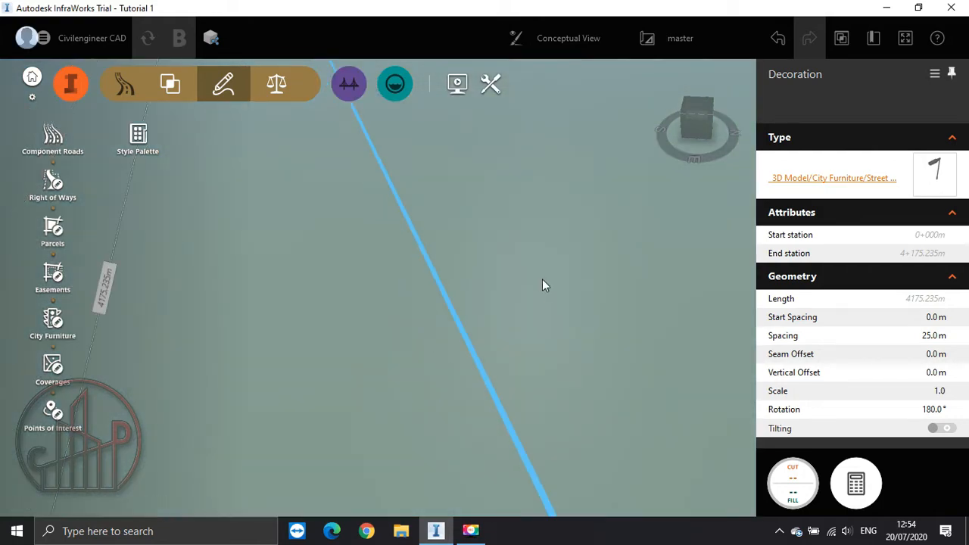
scroll(545, 281, down, 6)
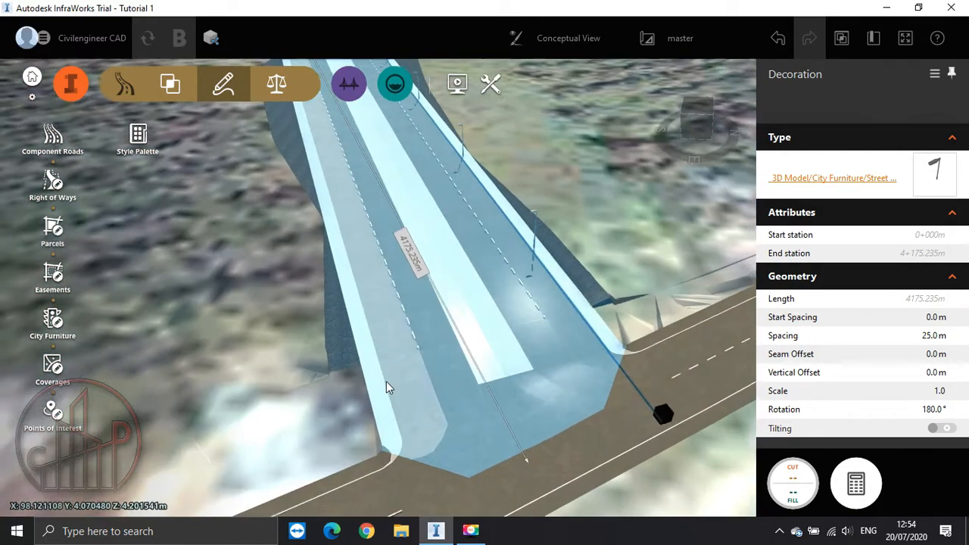
Deselect the finished lamp row and place Street Lamp decorations along the freeway's opposite outer edge near the junction.
right_click(378, 371)
key(Escape)
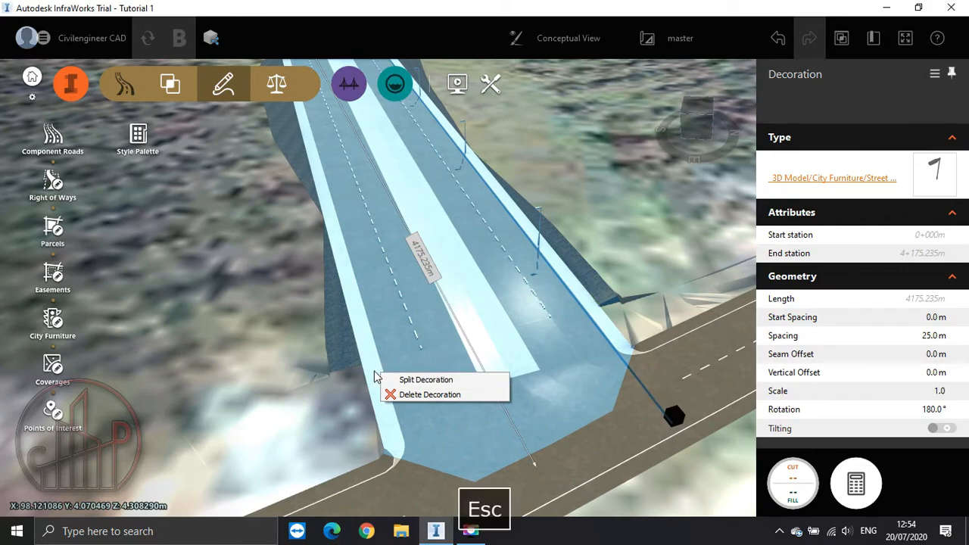
key(Escape)
scroll(277, 346, down, 1)
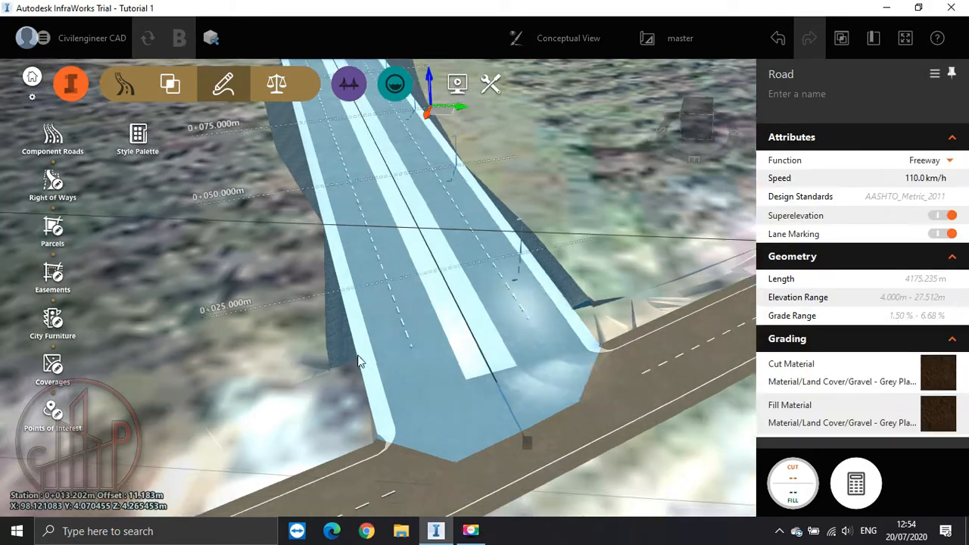
key(Escape)
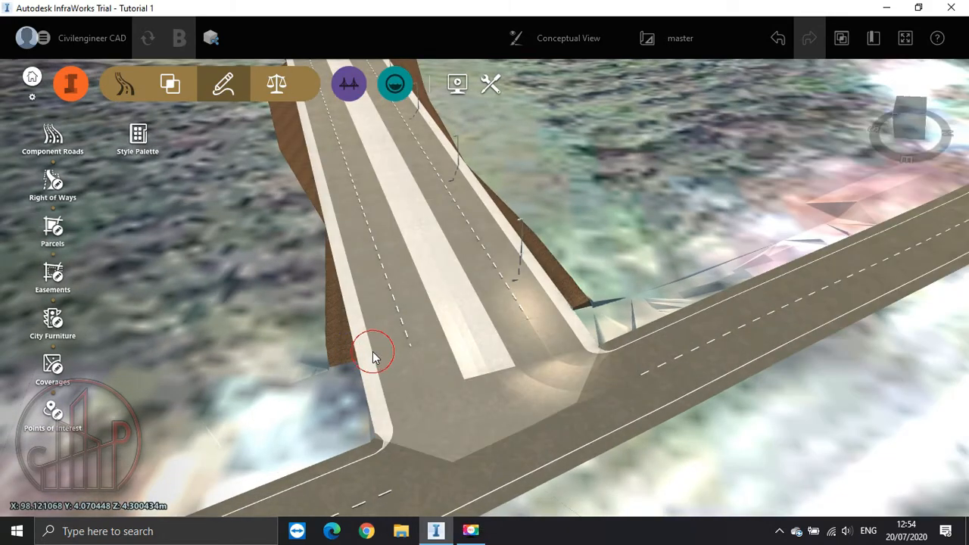
double_click(373, 352)
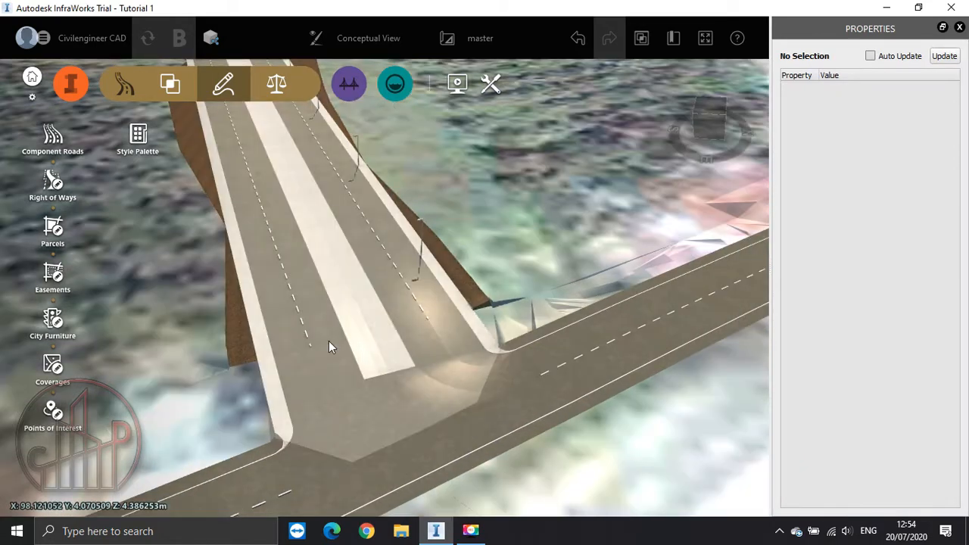
click(330, 346)
right_click(331, 342)
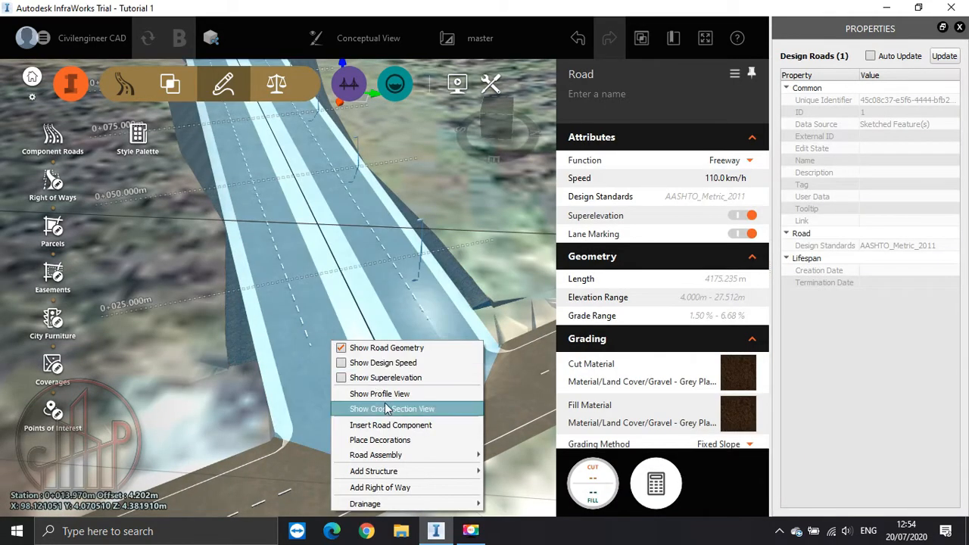
click(380, 440)
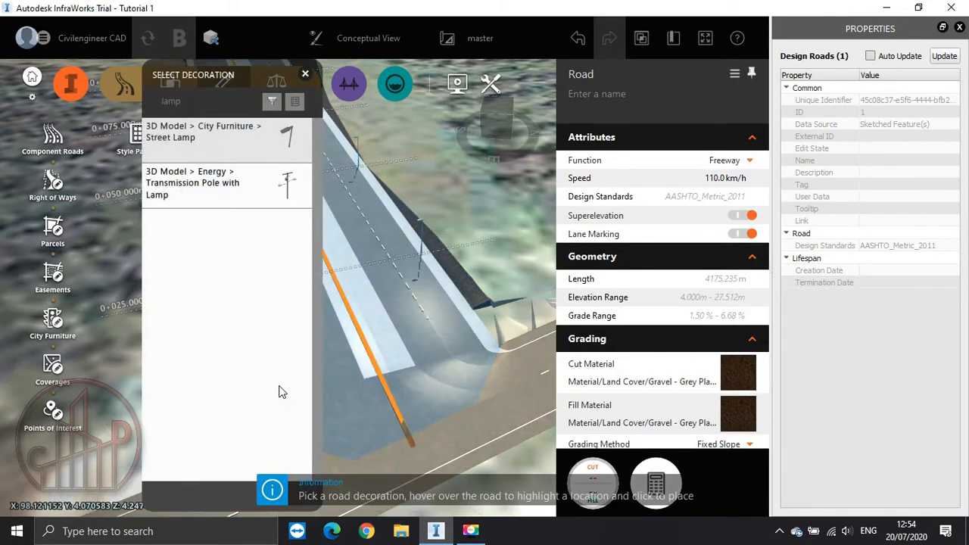
drag(275, 410, 439, 368)
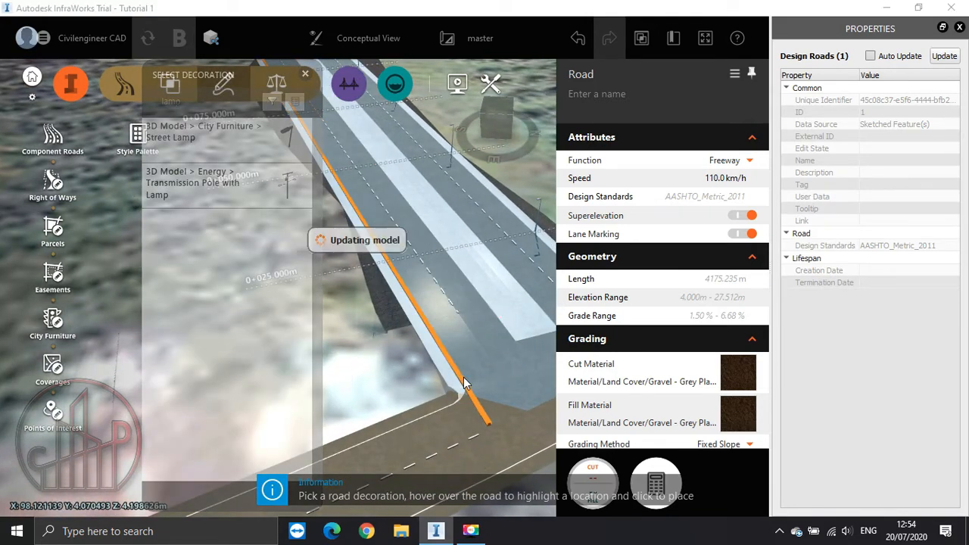
click(464, 330)
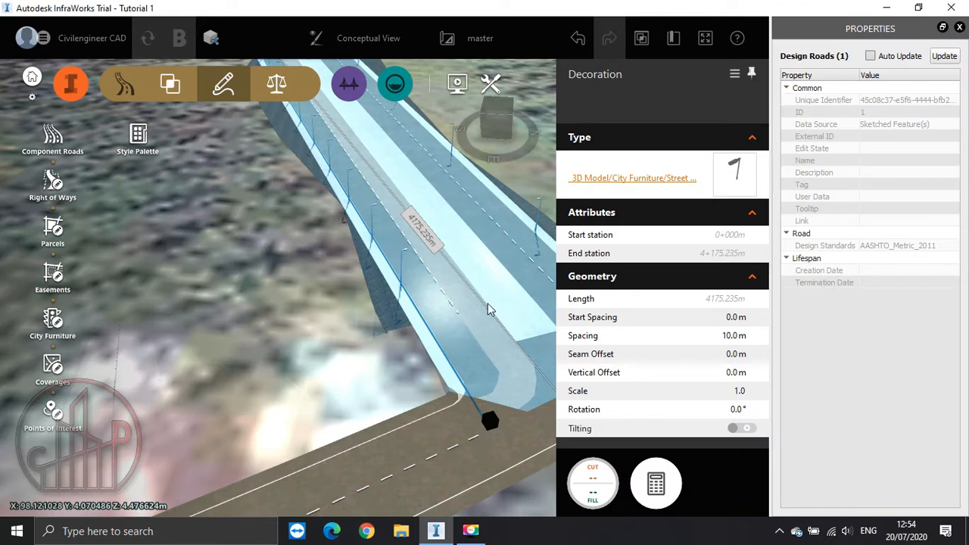
Set the spacing of the second street lamp row to 25 m and leave the decoration.
click(725, 336)
text(6)
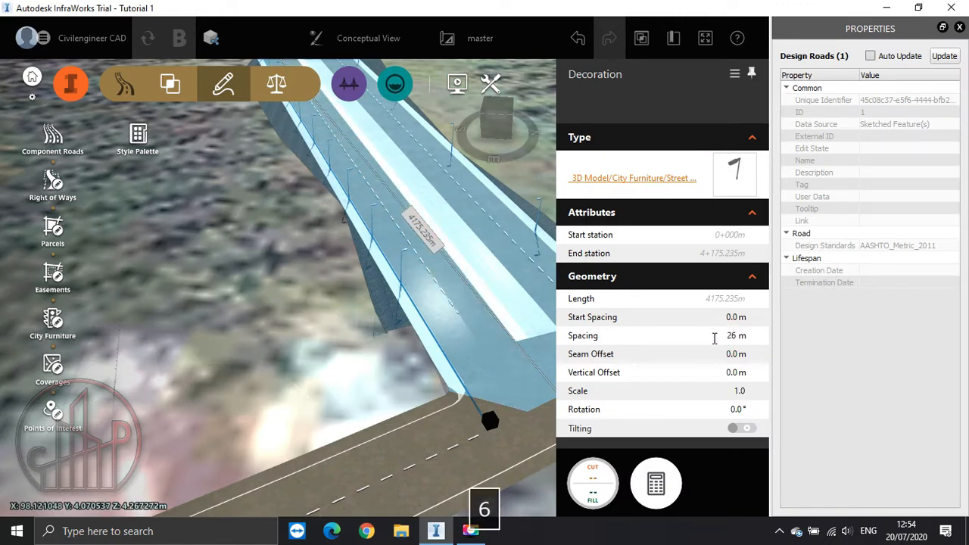
key(BackSpace)
text(5)
key(Return)
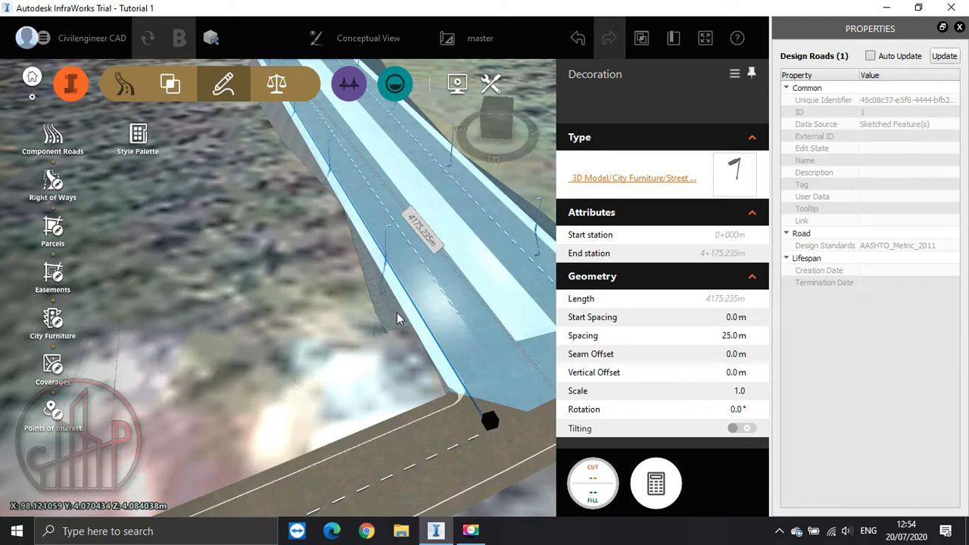
right_click(412, 324)
key(Escape)
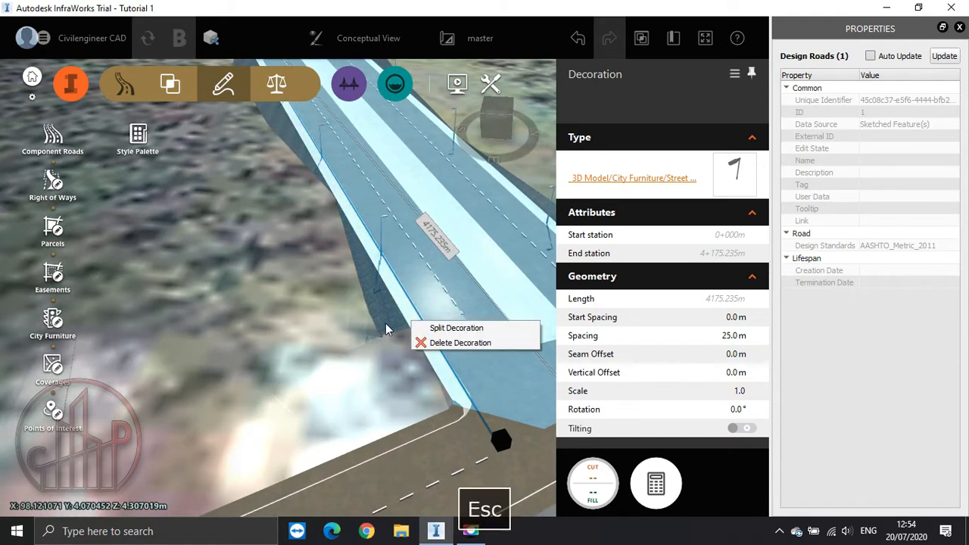
Start placing another decoration on the freeway and filter the decoration styles by "side".
click(402, 314)
right_click(402, 314)
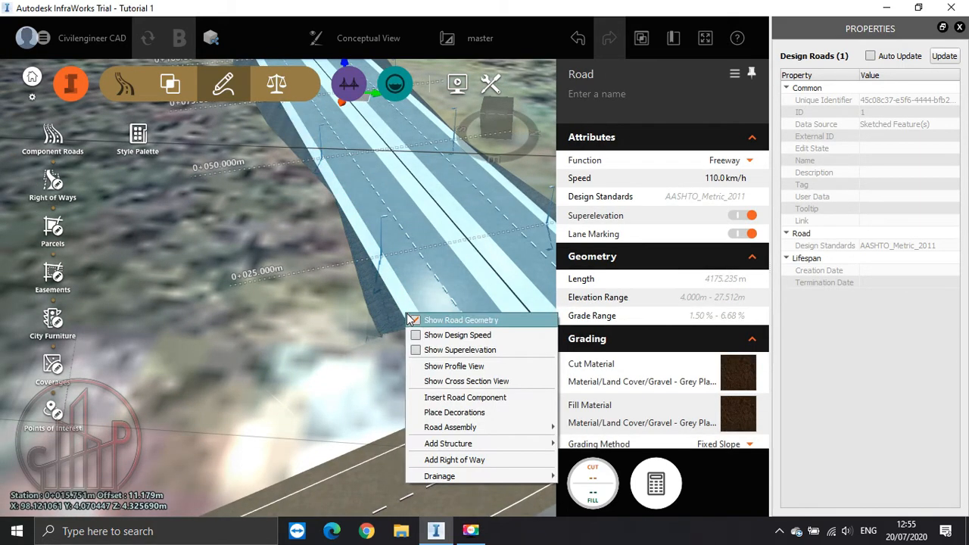
click(454, 412)
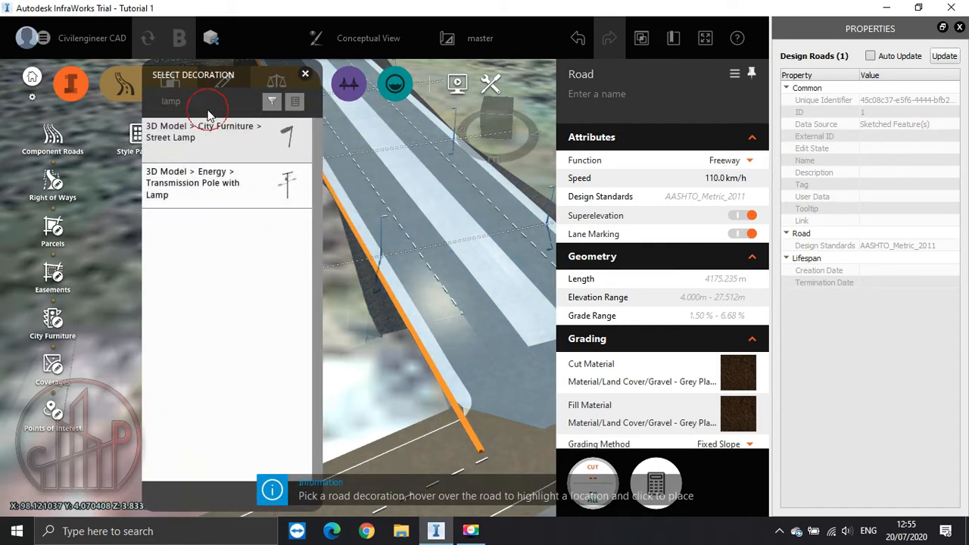
key(BackSpace)
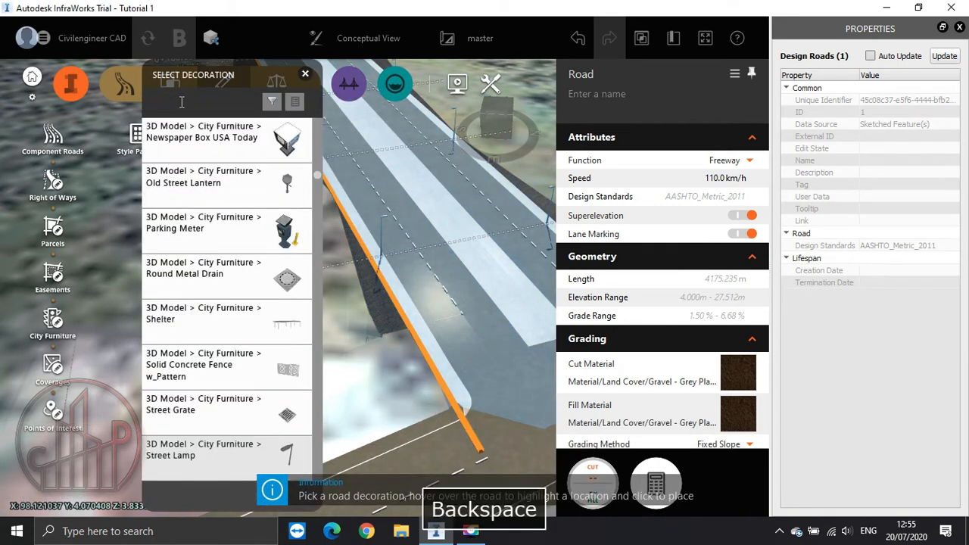
text(side)
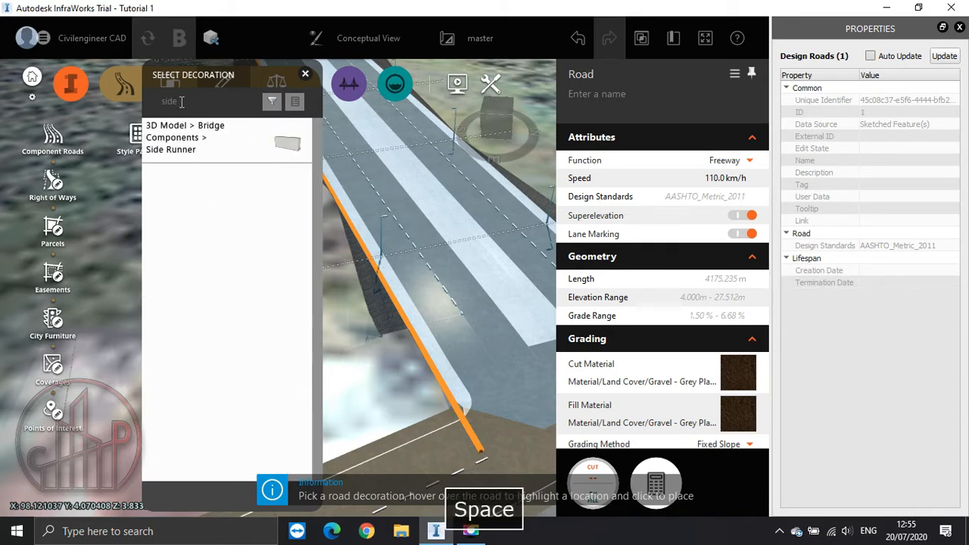
key(BackSpace)
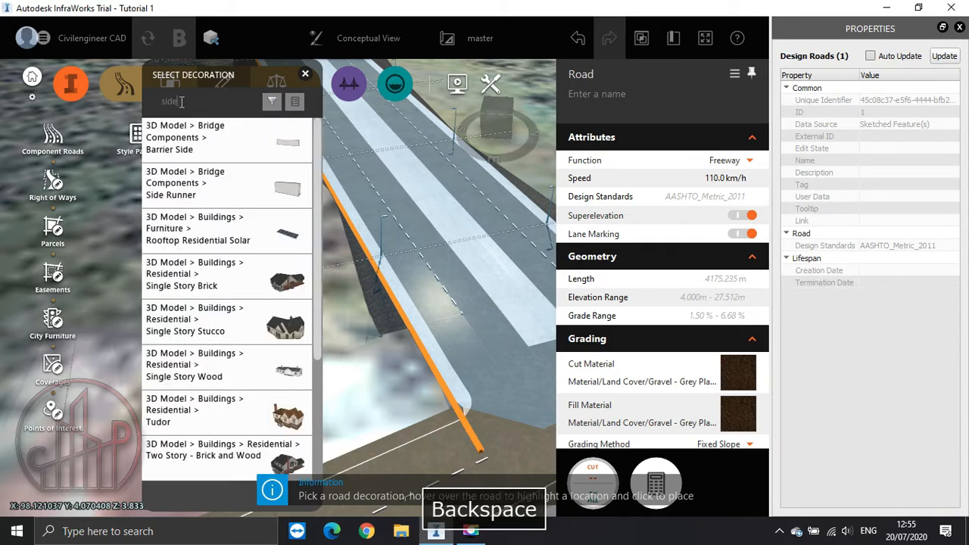
Place Barrier Side bridge components along the freeway's outermost shoulder edge, beside the second lamp row.
click(224, 148)
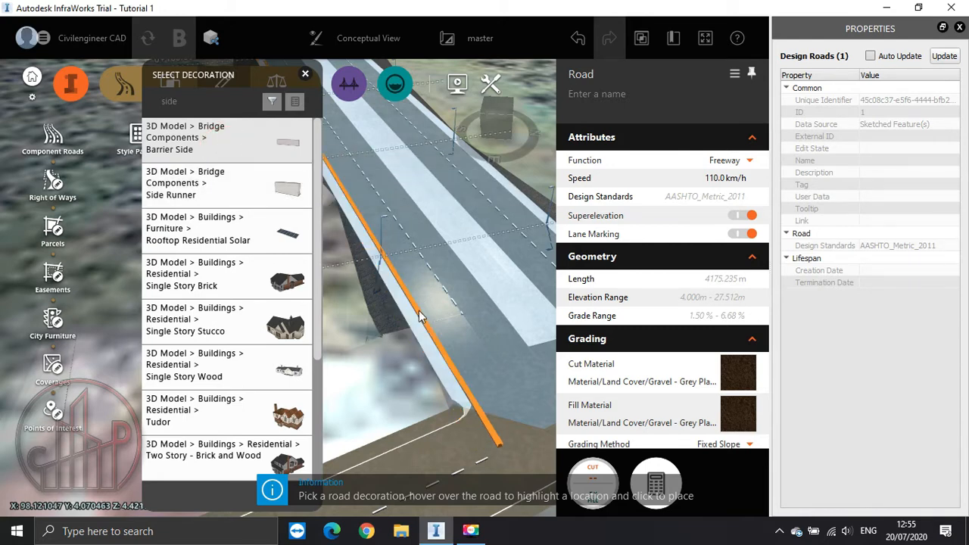
click(402, 343)
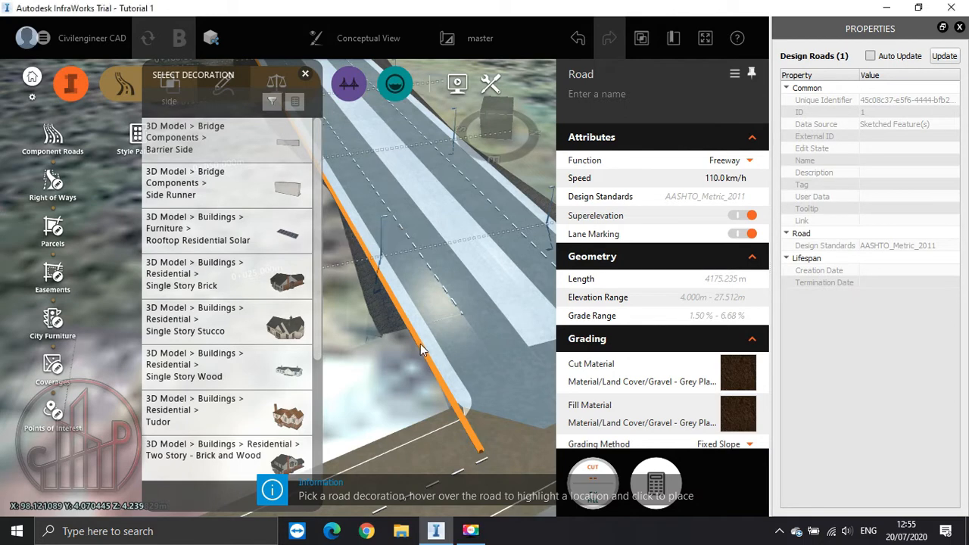
key(Escape)
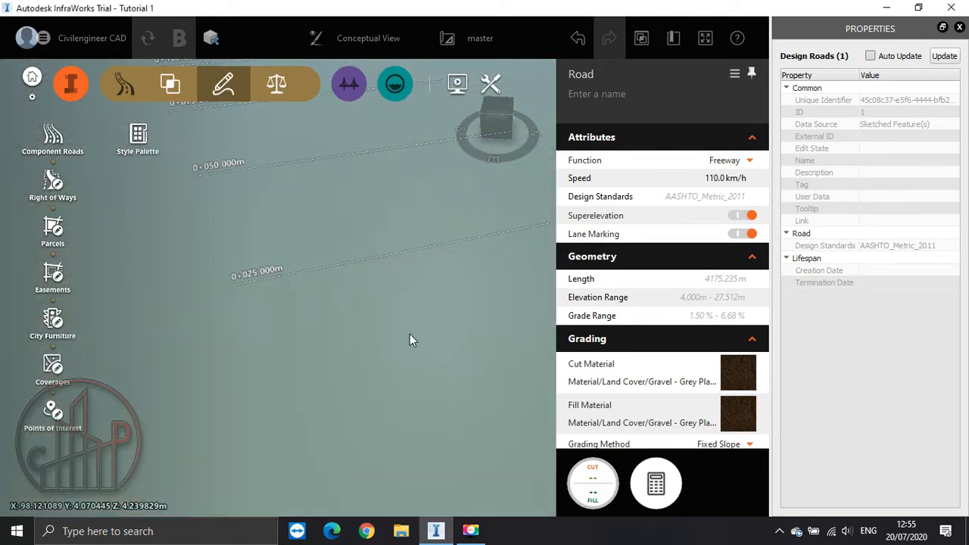
click(378, 295)
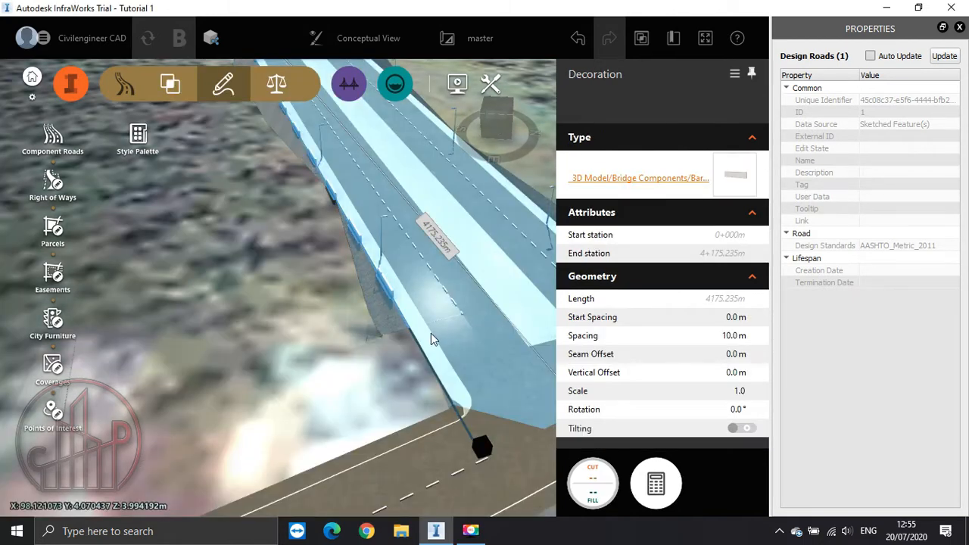
Set the barrier decoration's spacing to 3 m and turn on tilting.
scroll(386, 330, up, 1)
scroll(386, 329, up, 2)
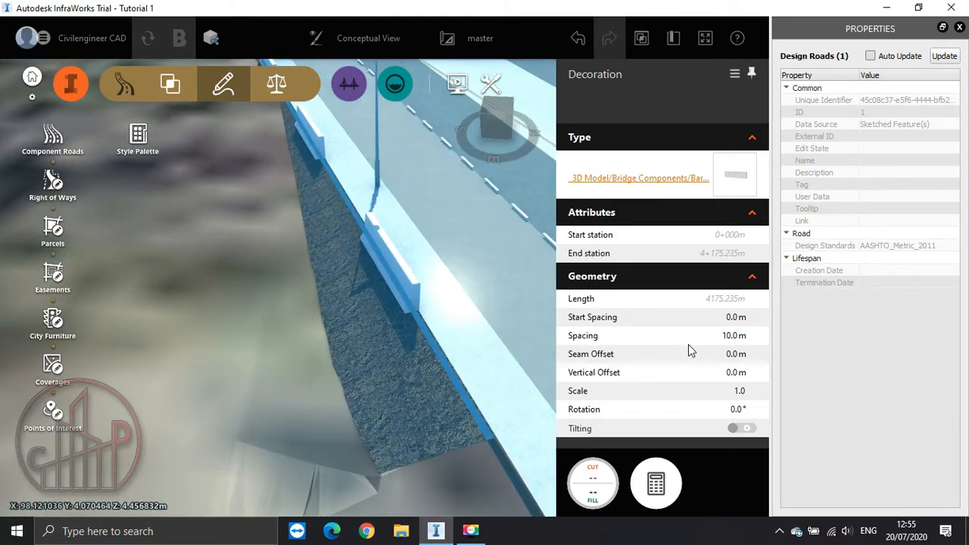
click(725, 336)
text(3)
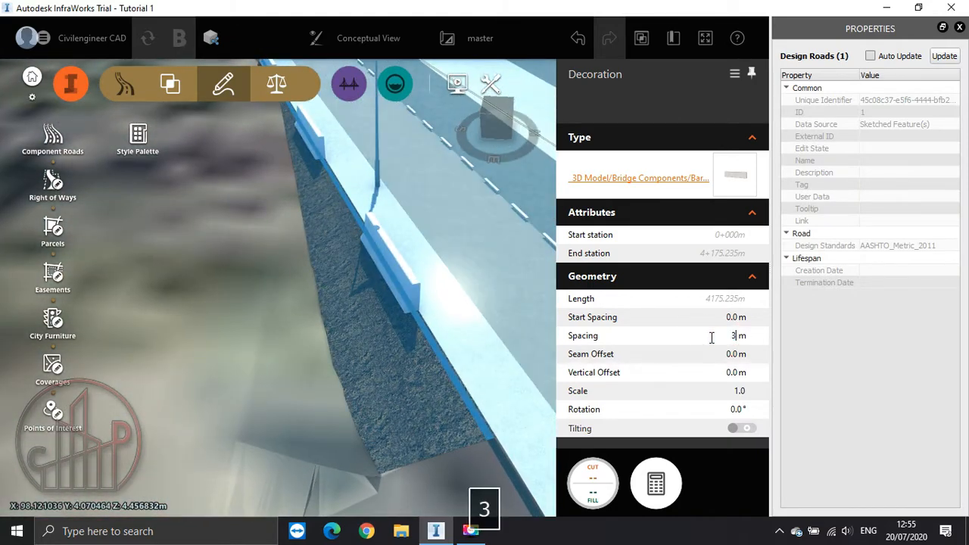
key(Return)
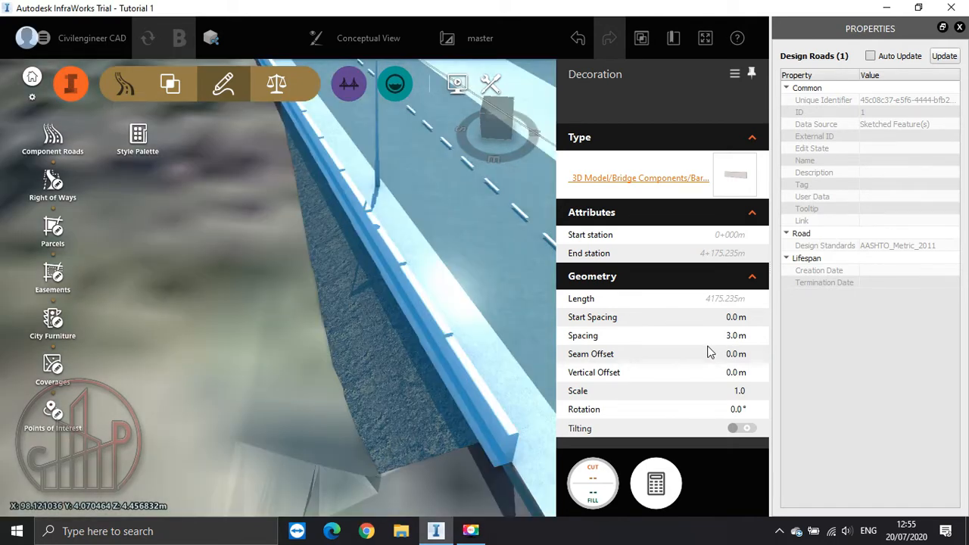
drag(389, 352, 472, 411)
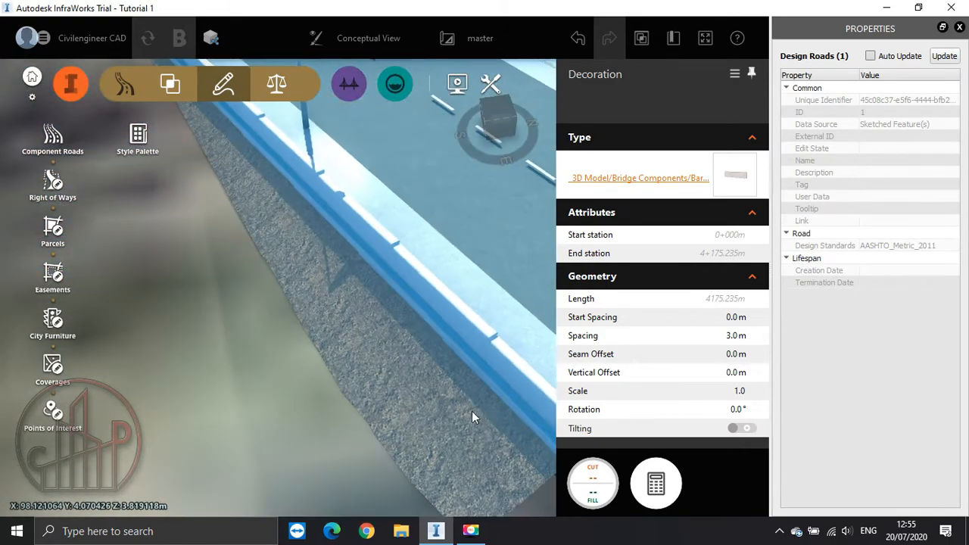
click(745, 429)
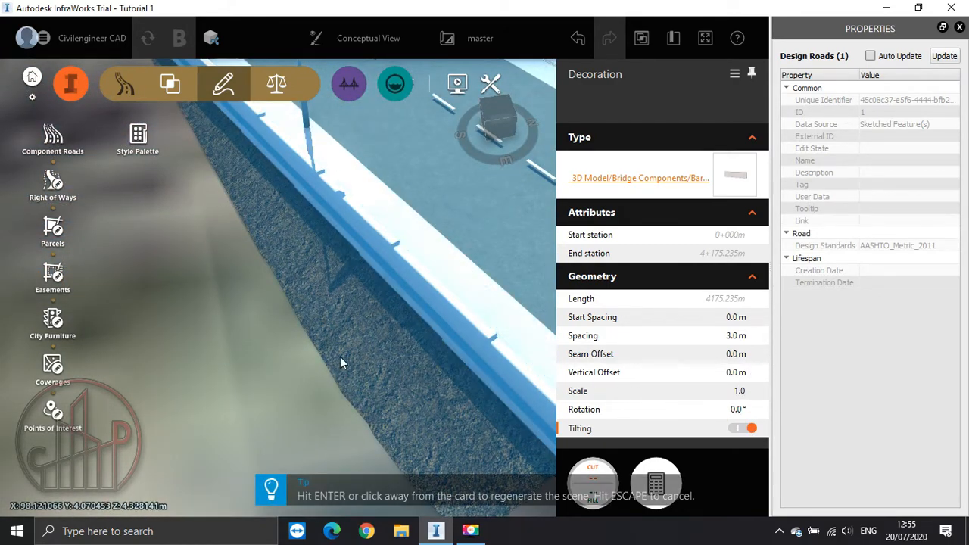
click(199, 335)
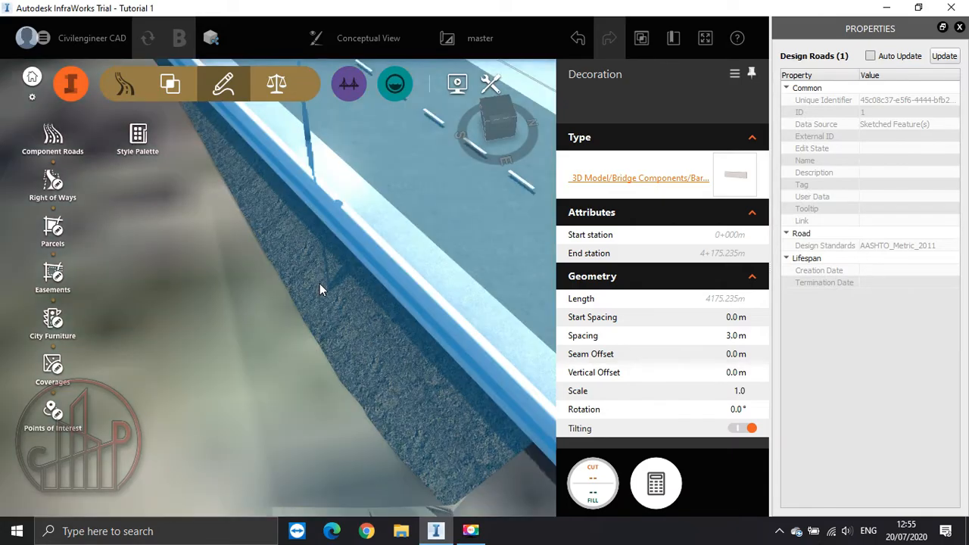
Place Barrier Side bridge components along the freeway's opposite outer shoulder edge, beside the first lamp row.
scroll(316, 284, down, 5)
drag(289, 385, 212, 350)
right_drag(311, 322, 125, 331)
drag(443, 328, 294, 336)
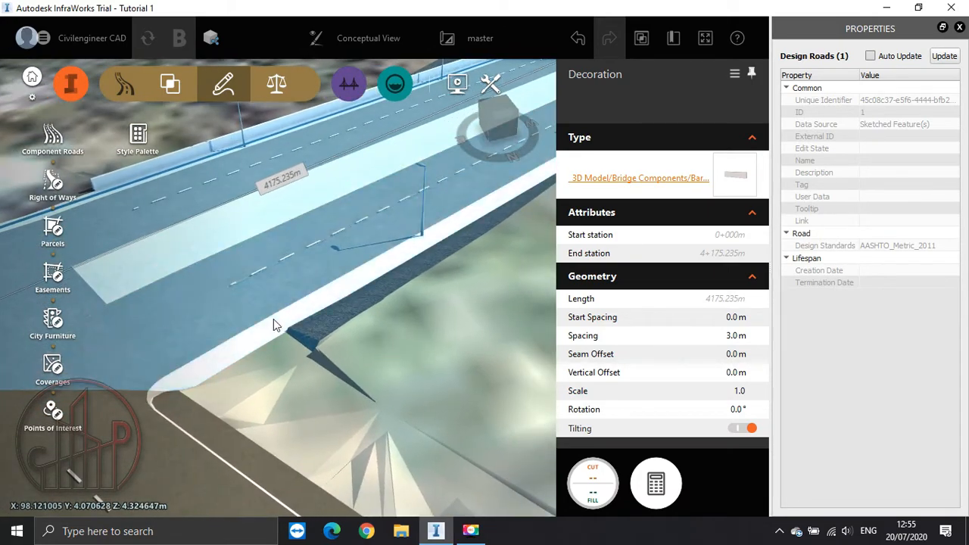
right_click(256, 275)
right_click(209, 241)
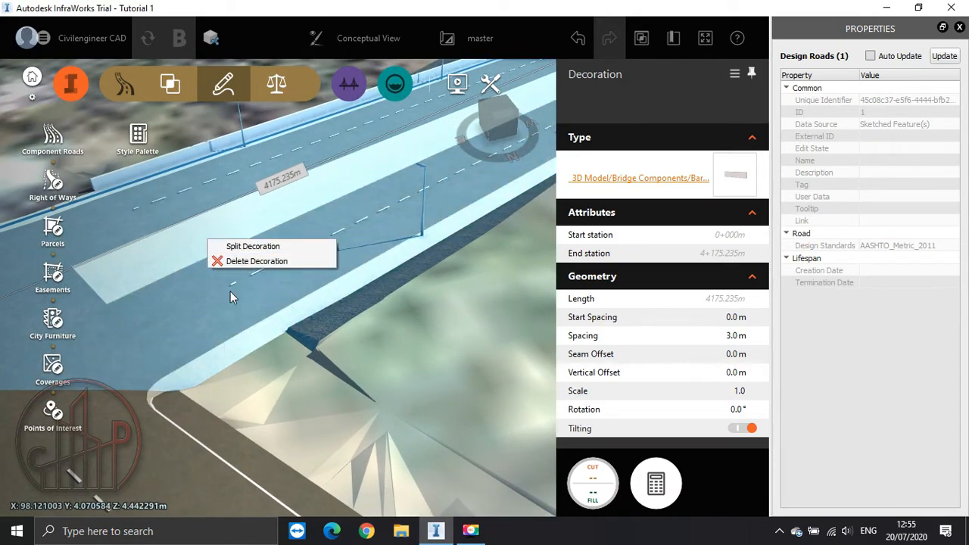
key(Escape)
drag(294, 322, 313, 318)
click(287, 292)
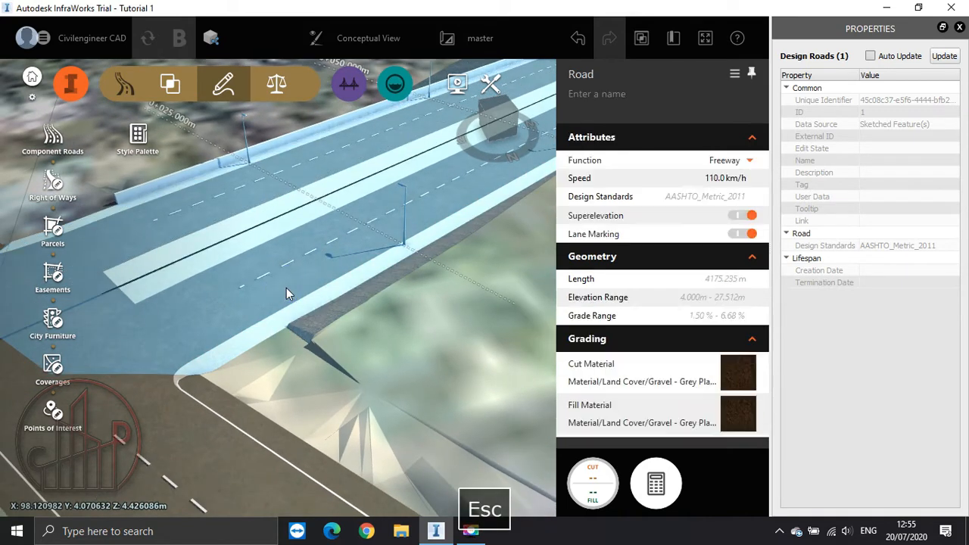
right_click(288, 290)
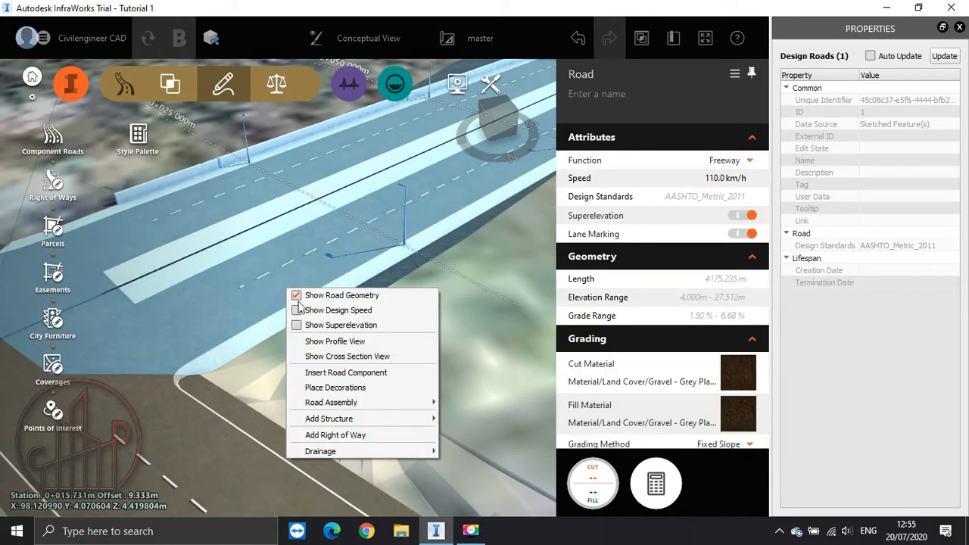
click(390, 392)
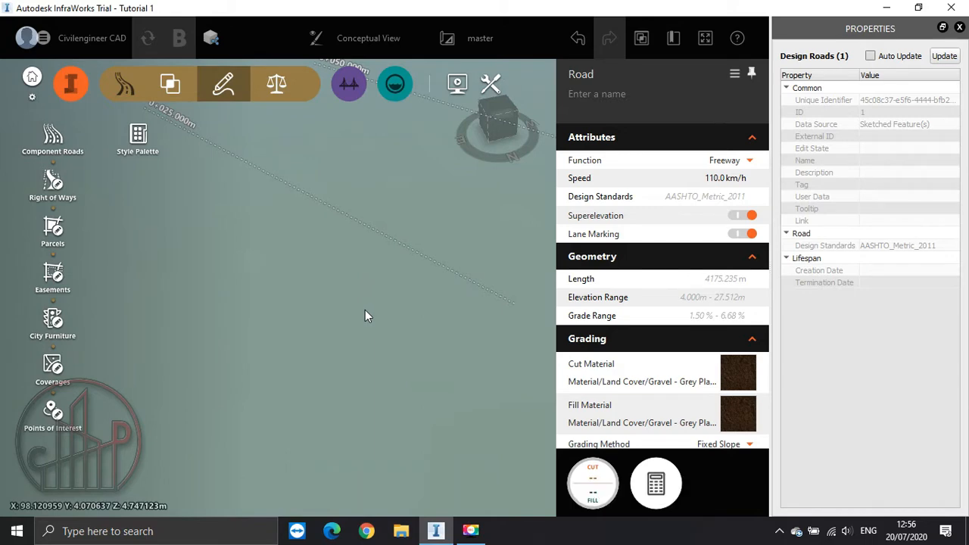
click(371, 315)
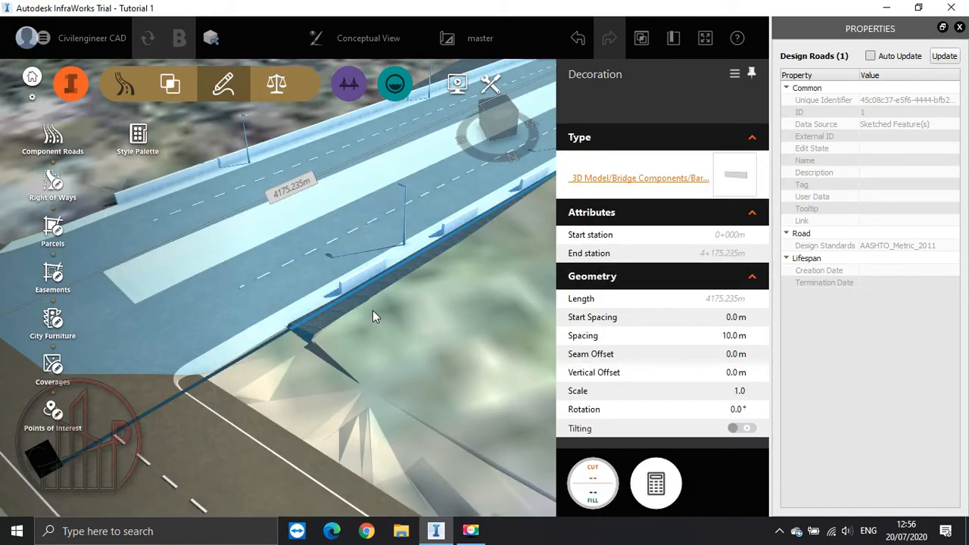
Set the spacing of the second Barrier Side row to 3 m and turn on its tilting.
click(730, 336)
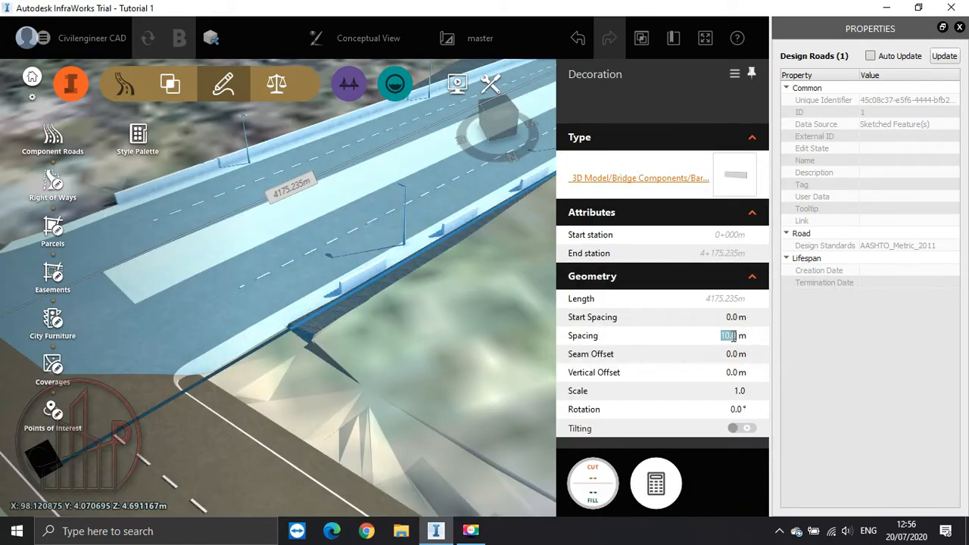
text(3)
click(741, 429)
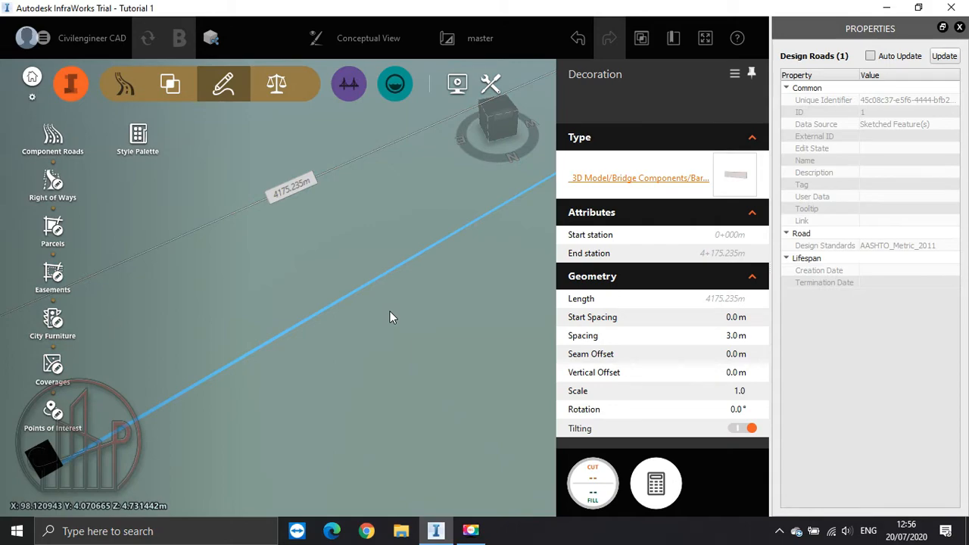
Set the rotation of the second Barrier Side row to 180°.
scroll(218, 331, up, 3)
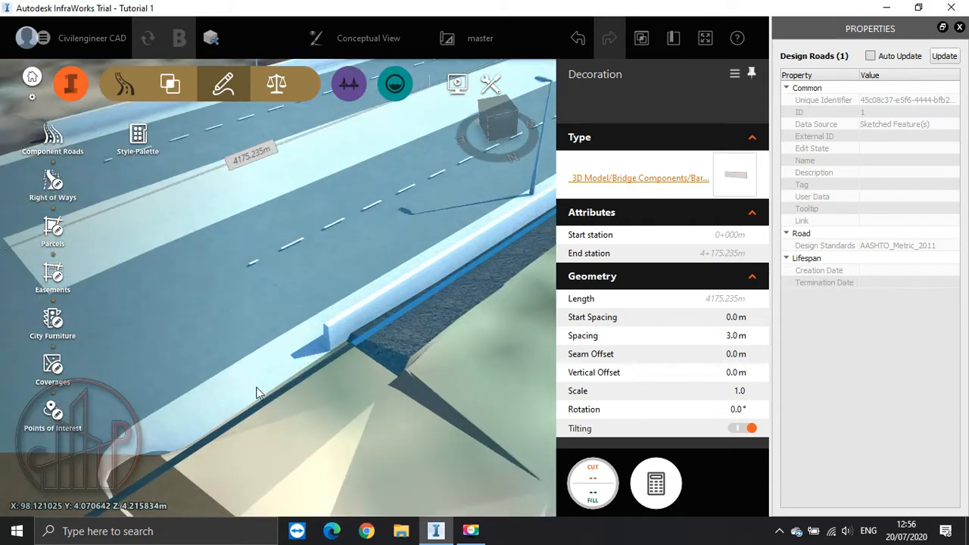
drag(261, 391, 406, 325)
middle_drag(231, 334, 527, 310)
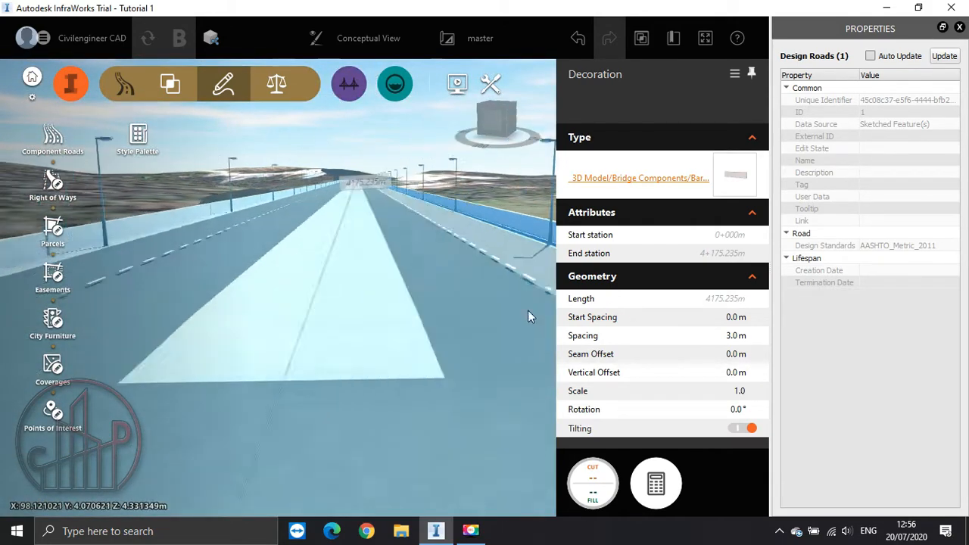
middle_drag(177, 299, 445, 294)
key(Escape)
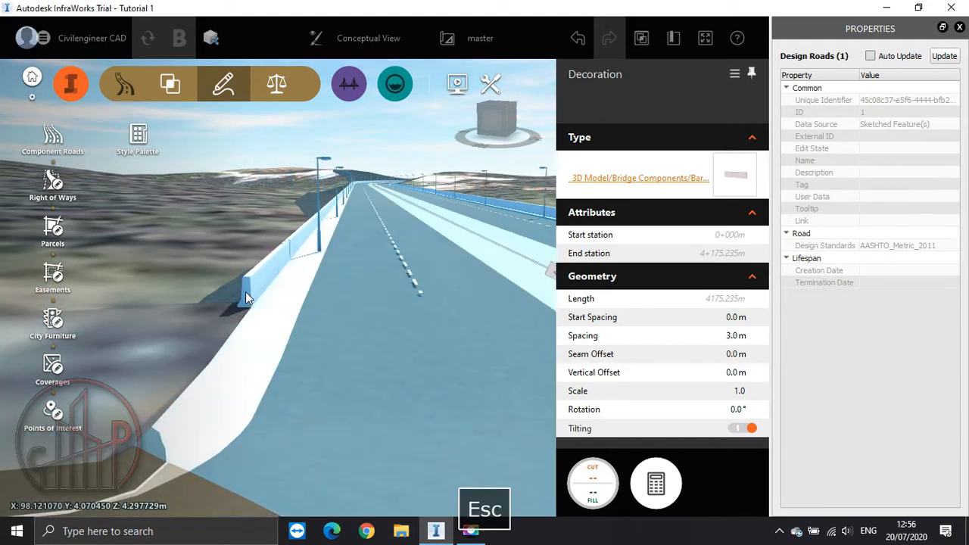
double_click(246, 292)
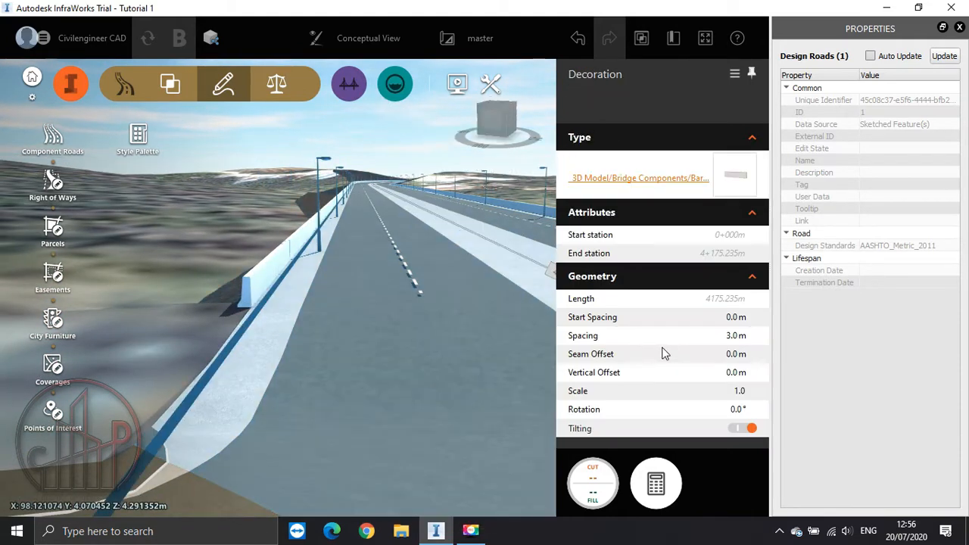
click(722, 409)
text(18)
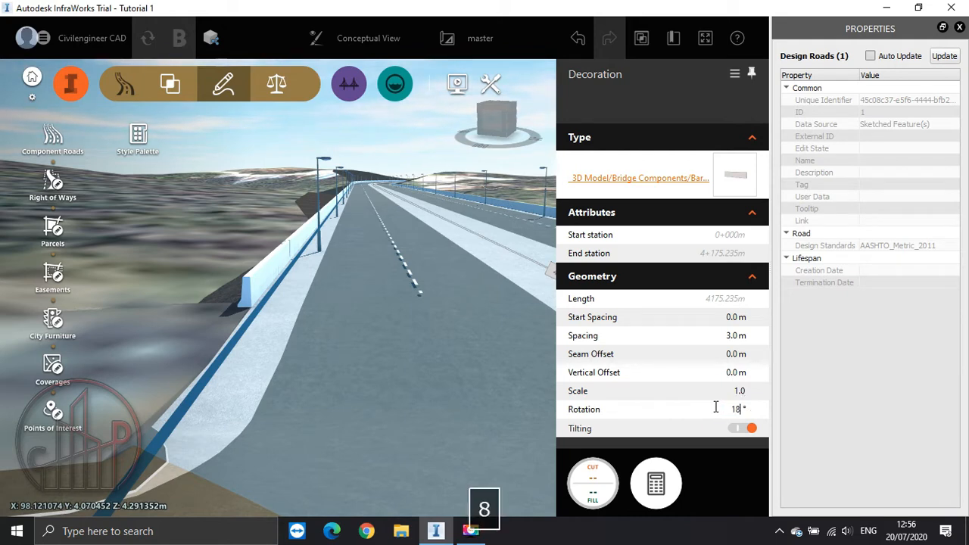
text(0)
key(Return)
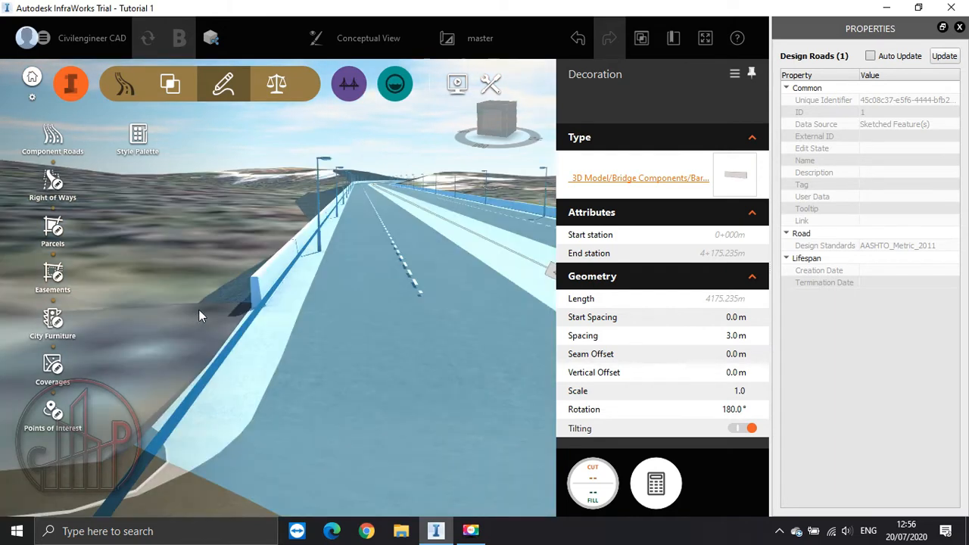
Start placing another decoration on the freeway and filter the decoration styles by "barr".
scroll(221, 309, up, 2)
scroll(220, 314, down, 2)
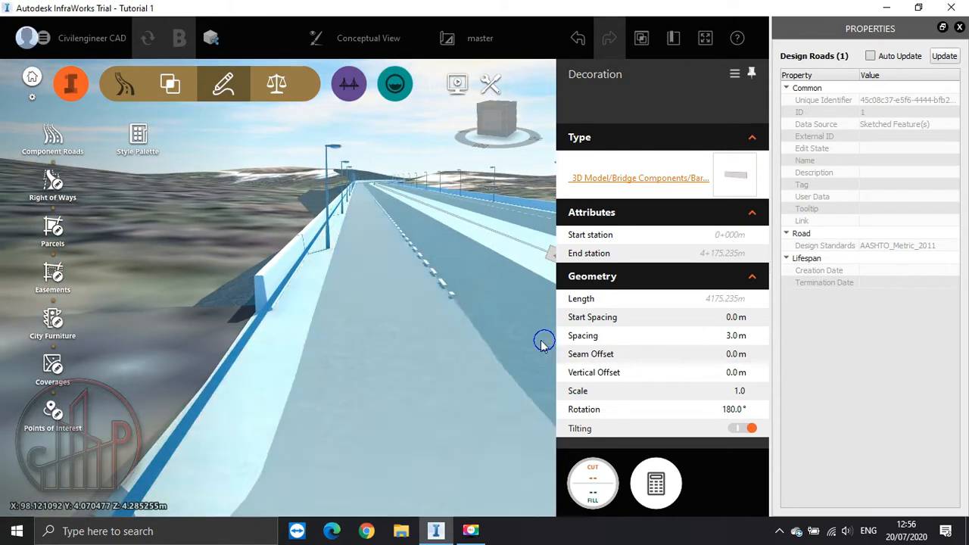
middle_drag(544, 341, 193, 318)
scroll(196, 319, down, 1)
drag(150, 312, 203, 353)
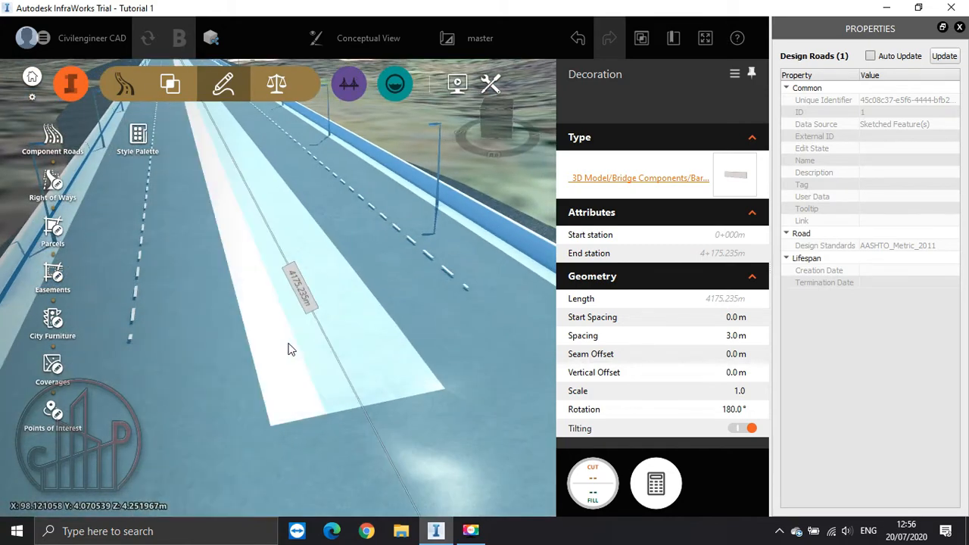
key(Escape)
click(318, 336)
right_click(321, 334)
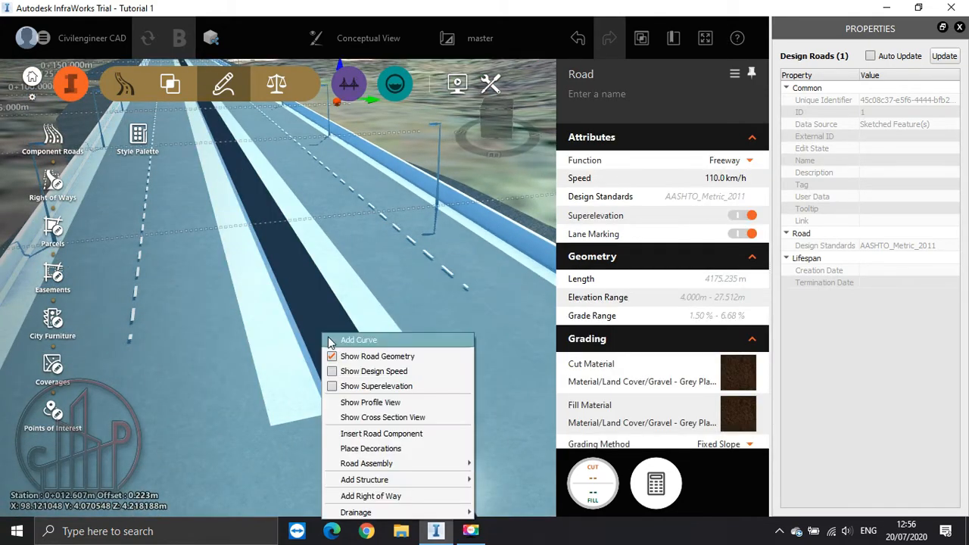
click(406, 449)
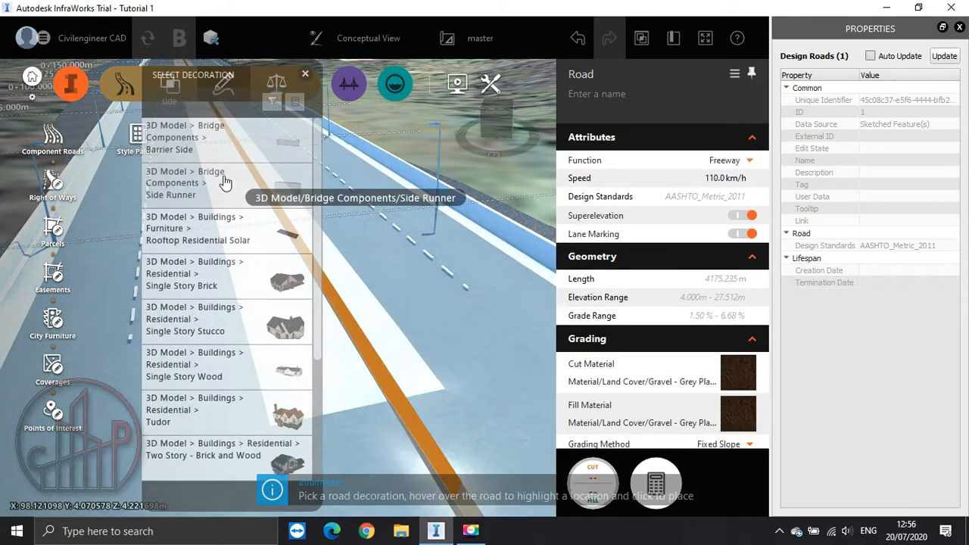
click(212, 140)
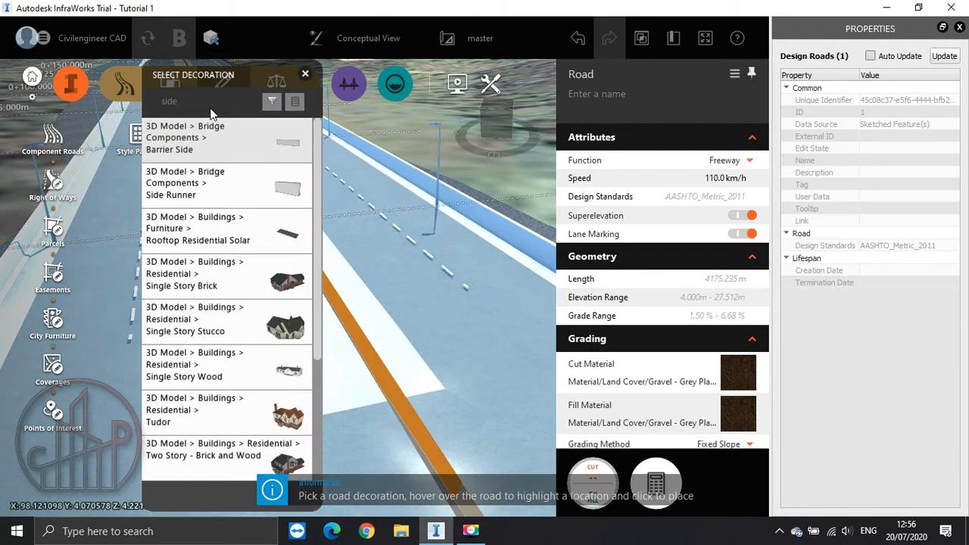
text(bar)
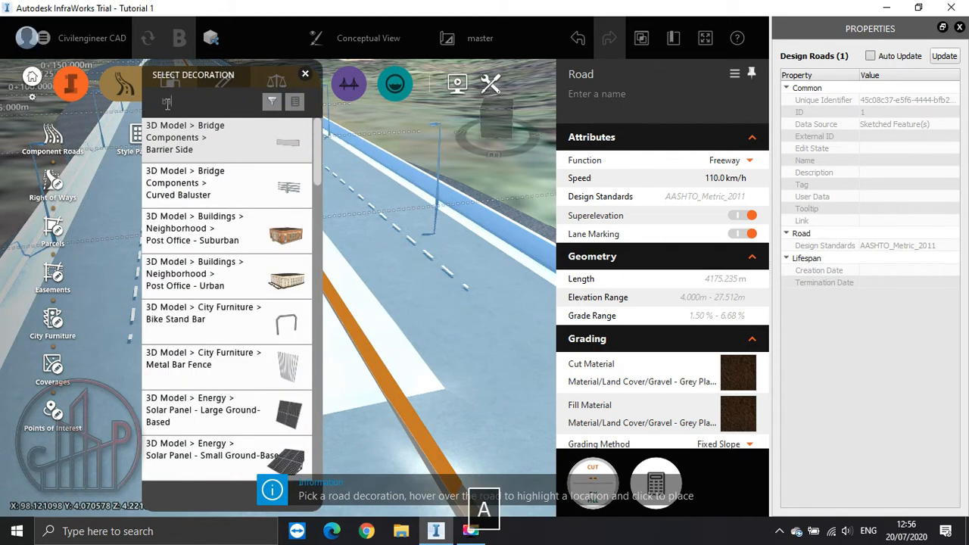
text(r)
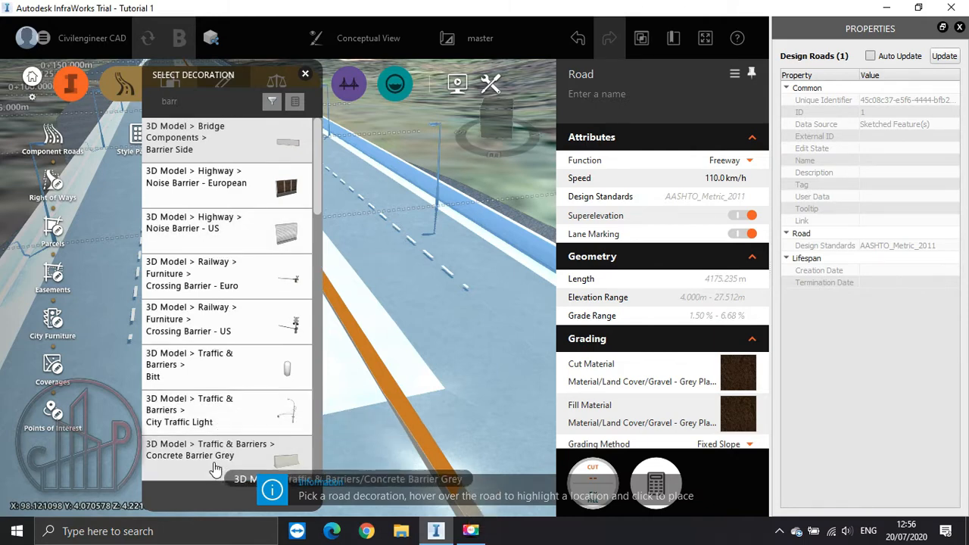
Place Concrete Barrier Grey from Traffic & Barriers along the edge of the freeway's central median.
scroll(307, 350, down, 3)
scroll(341, 325, down, 1)
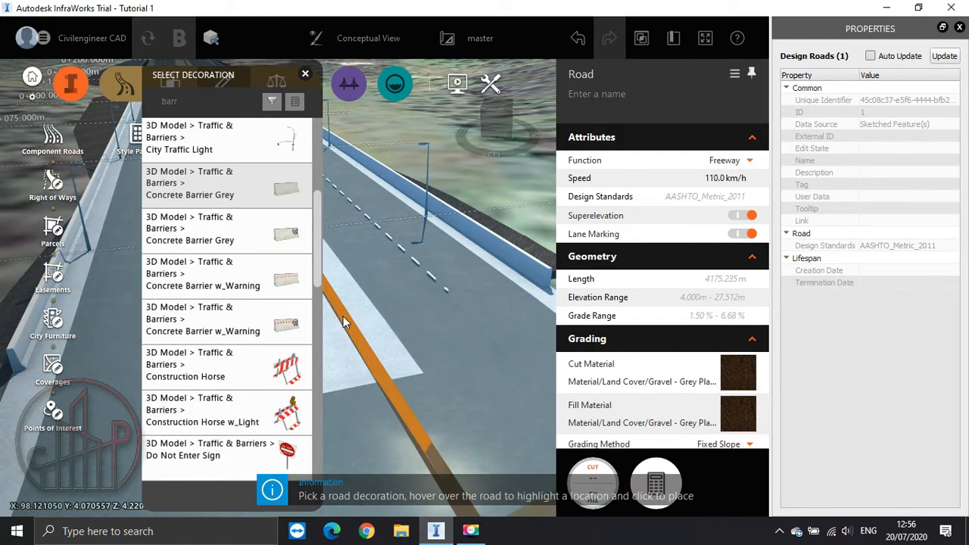
click(284, 194)
scroll(377, 303, down, 1)
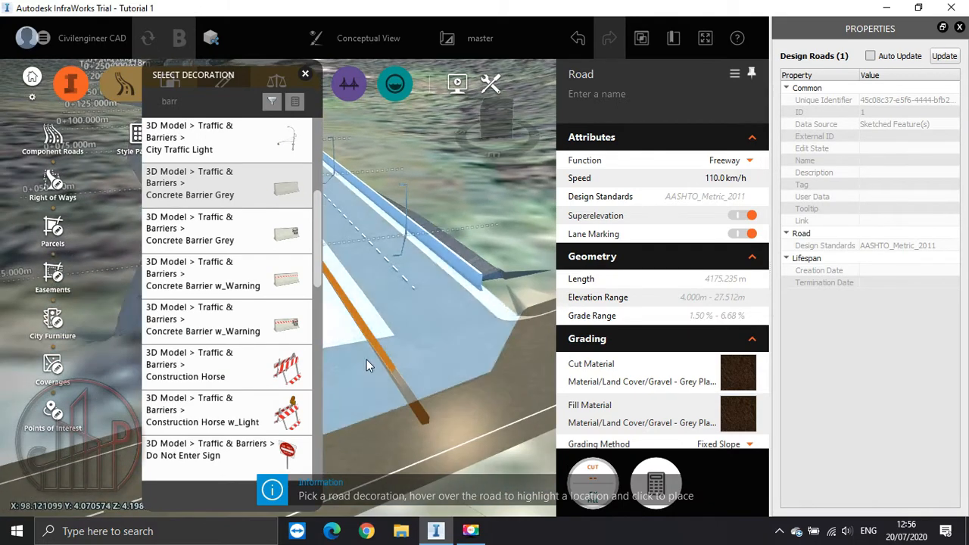
scroll(446, 352, down, 2)
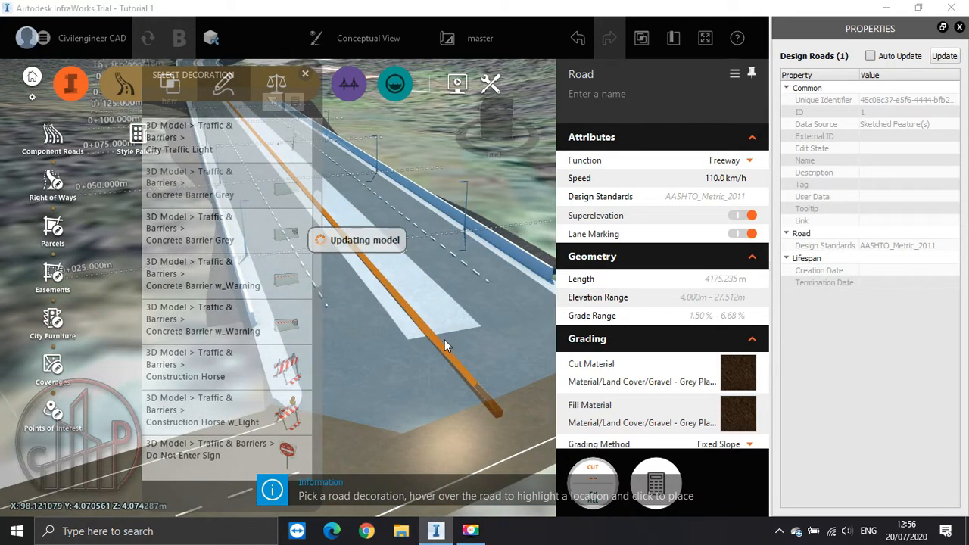
click(430, 344)
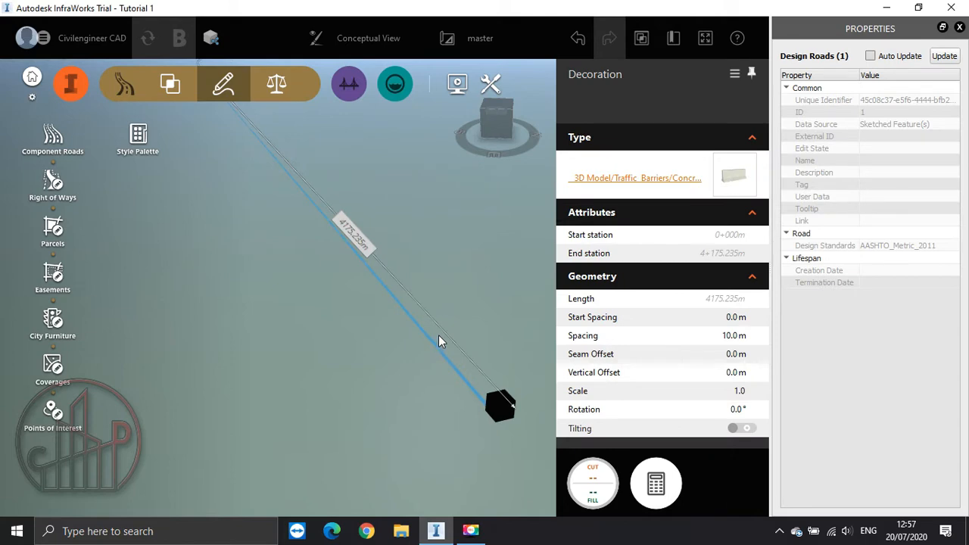
Set the rotation of the median's concrete barriers to 90°.
scroll(452, 334, up, 3)
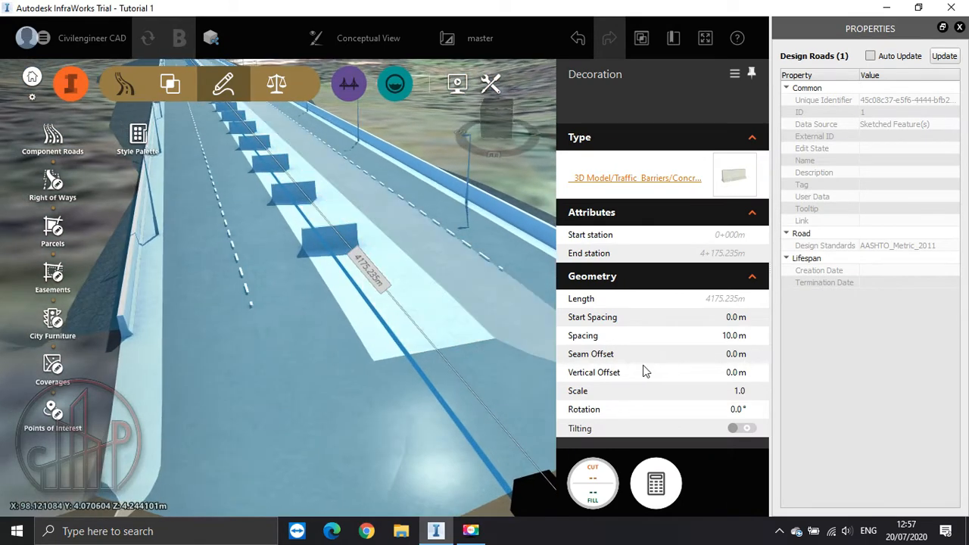
click(733, 409)
text(90)
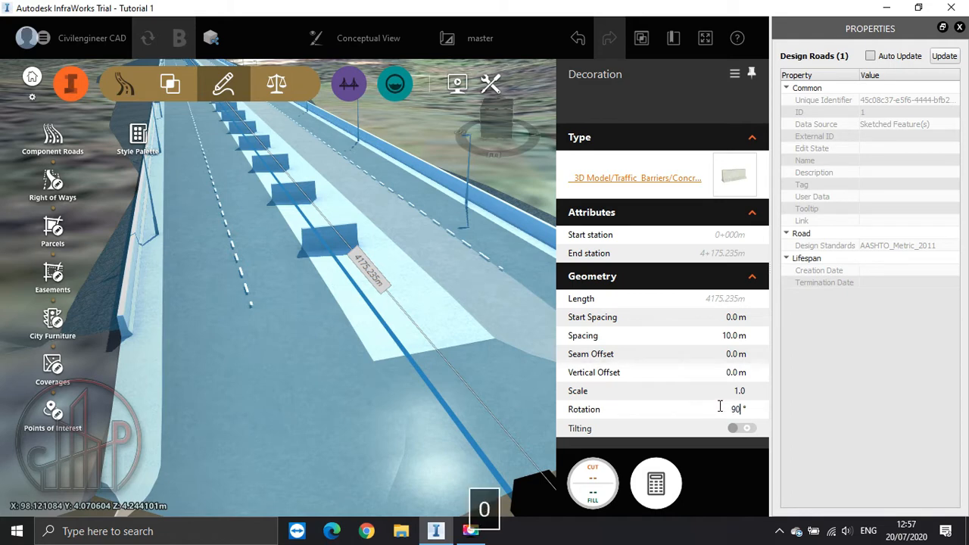
key(Return)
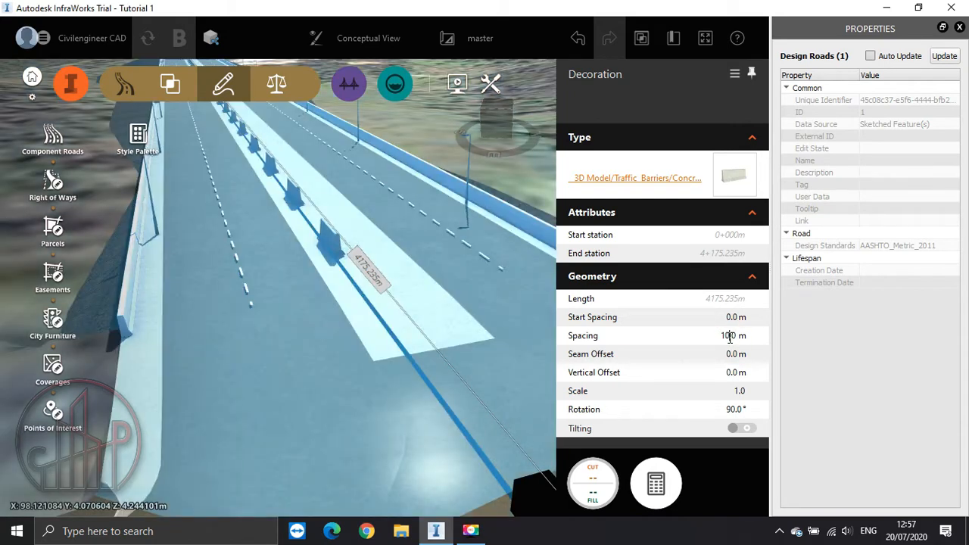
Set the concrete barriers' spacing to 3 m, turn on tilting and regenerate the scene.
click(723, 334)
text(3)
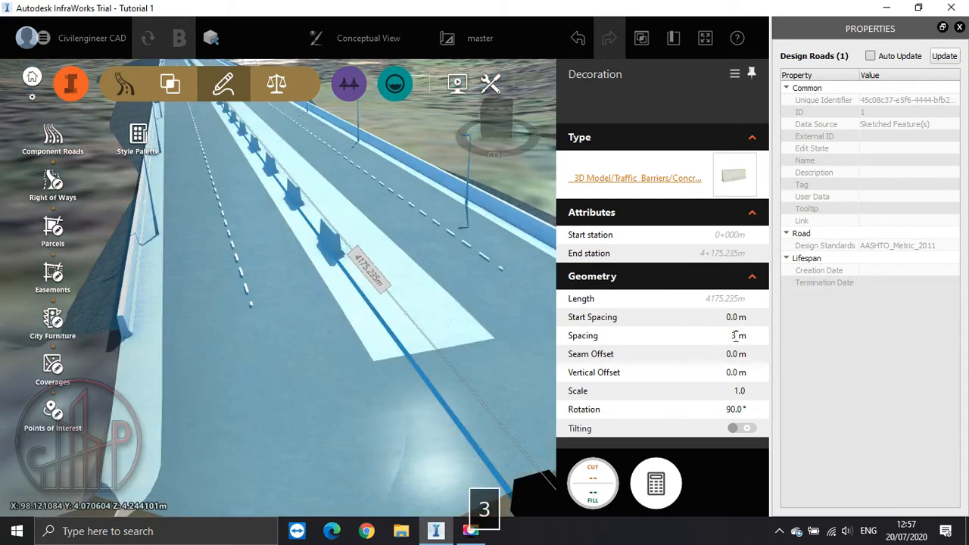
key(Return)
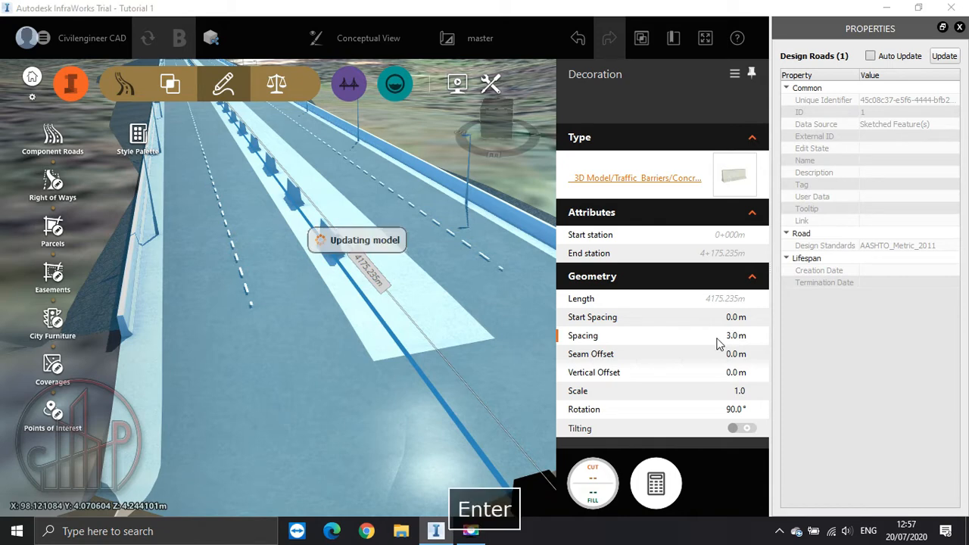
click(738, 428)
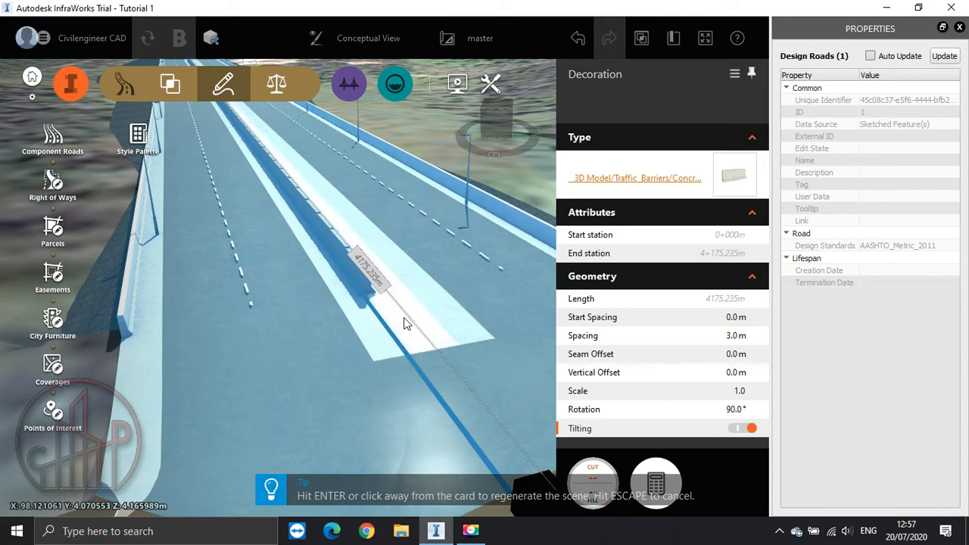
click(403, 323)
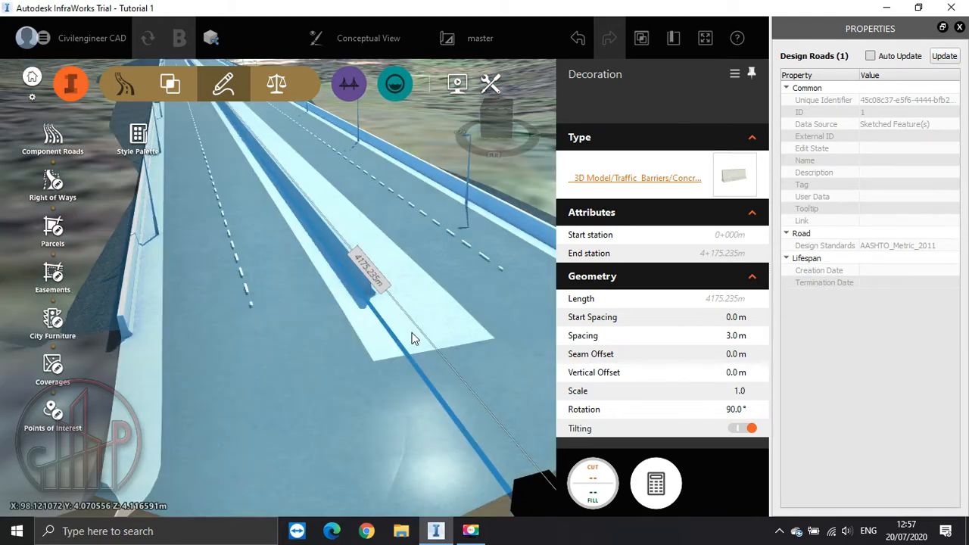
Set the seam offset of the median's concrete barriers to 1 m.
scroll(412, 336, up, 3)
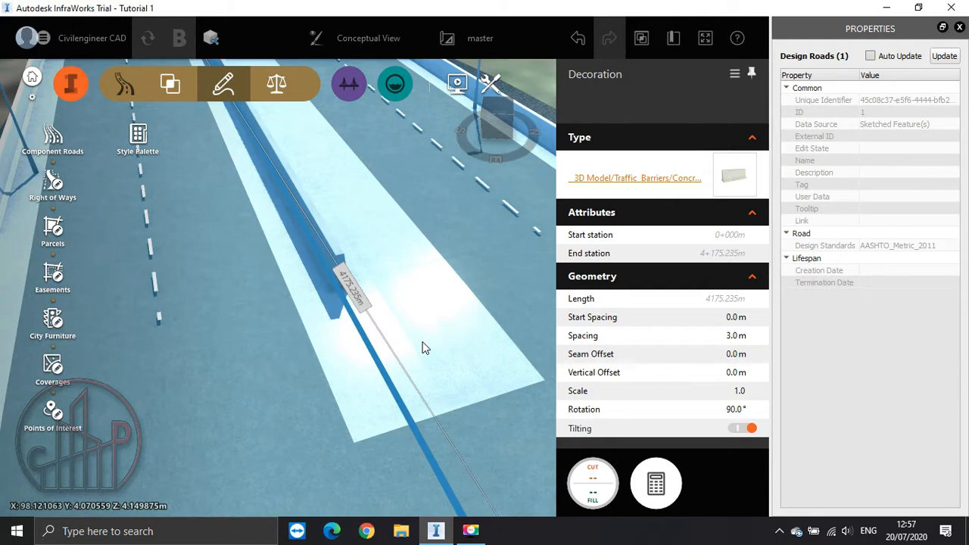
click(424, 348)
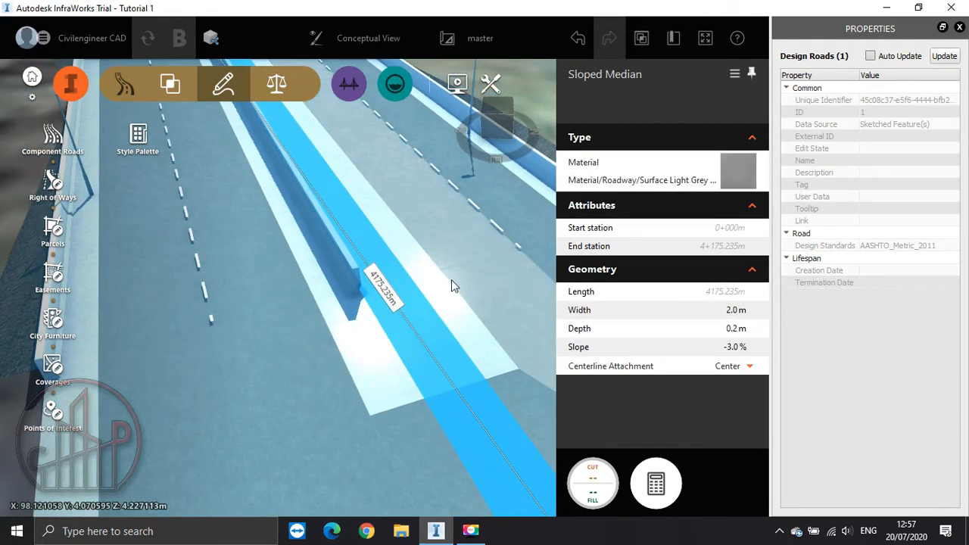
click(349, 279)
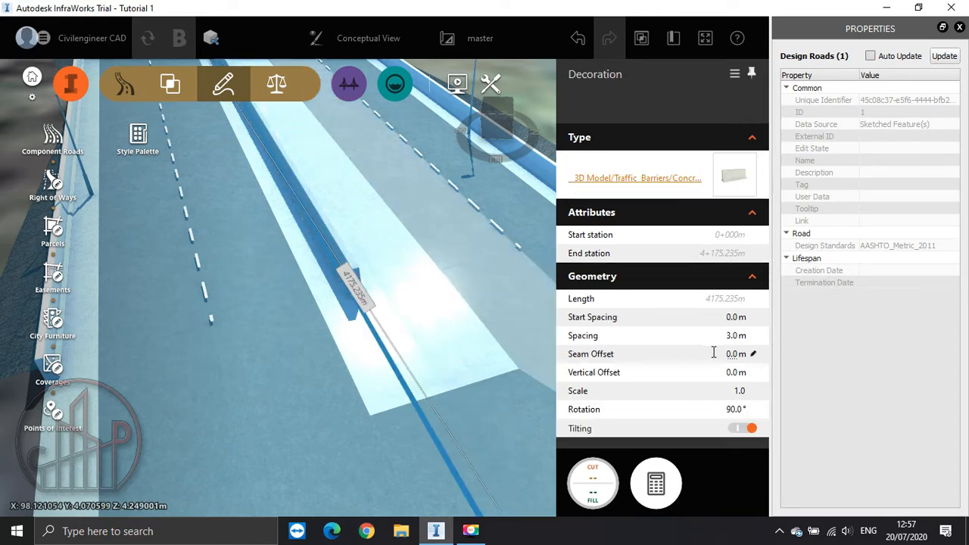
click(742, 354)
text(1)
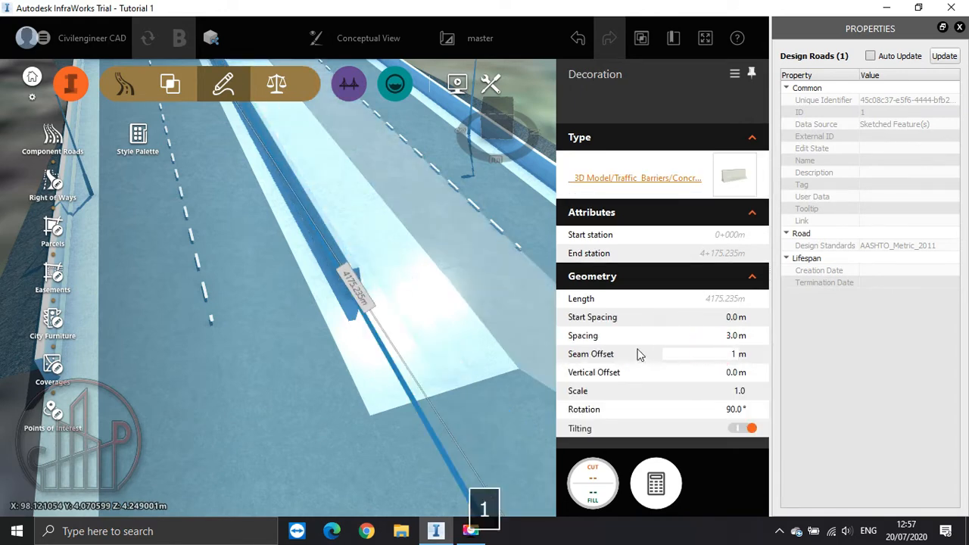
key(Return)
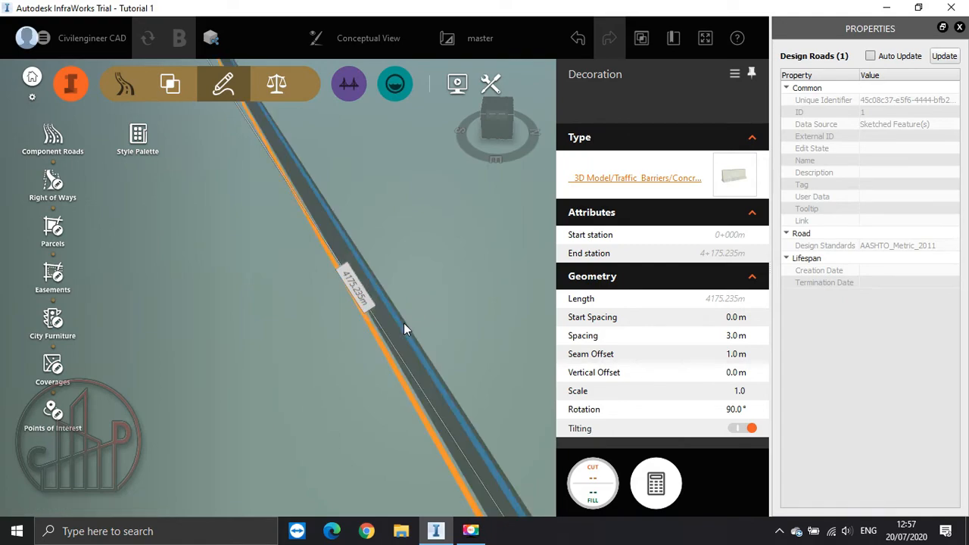
Examine the position of the concrete barriers on the freeway's median and the inner shoulder beside them, then clear the selection.
drag(432, 356, 394, 320)
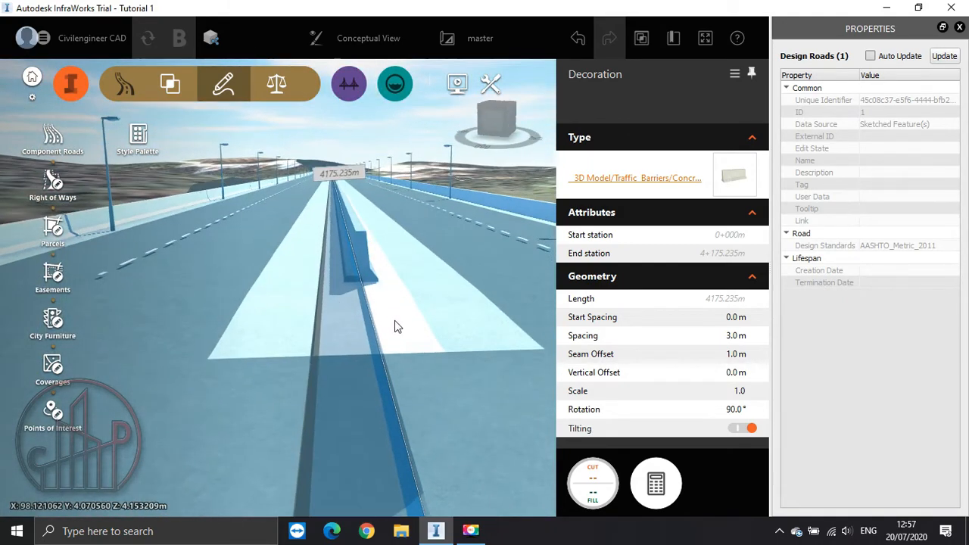
scroll(393, 322, down, 3)
key(Escape)
scroll(337, 371, down, 1)
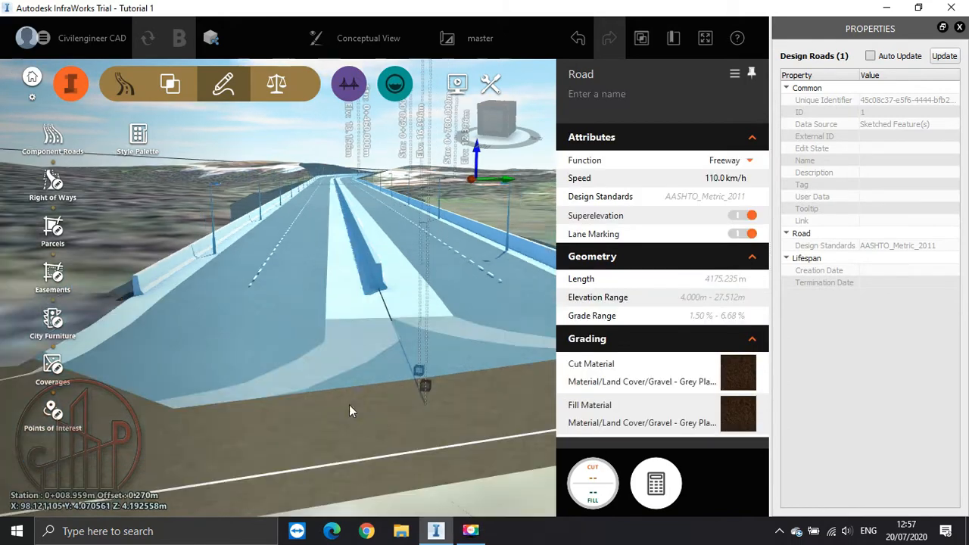
click(380, 476)
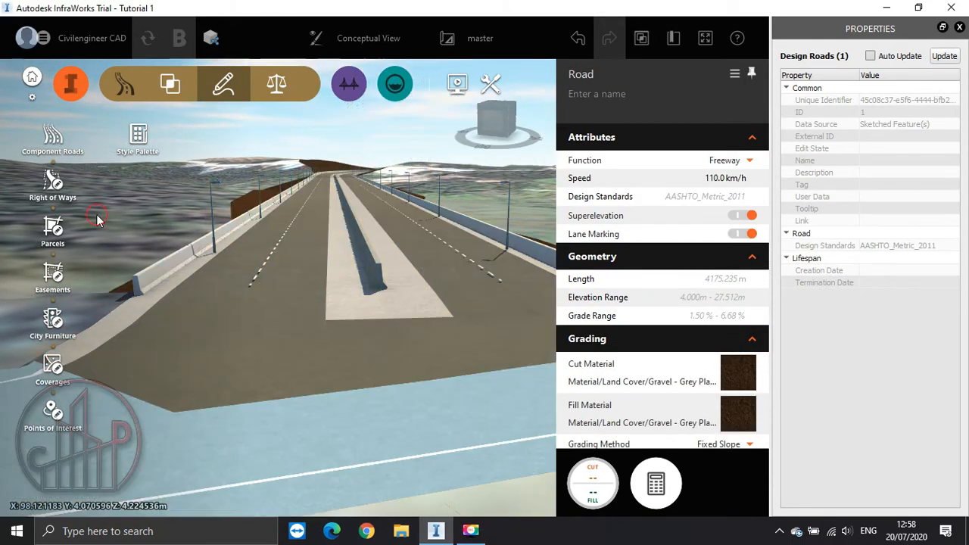
key(Escape)
drag(210, 278, 295, 328)
scroll(372, 318, up, 5)
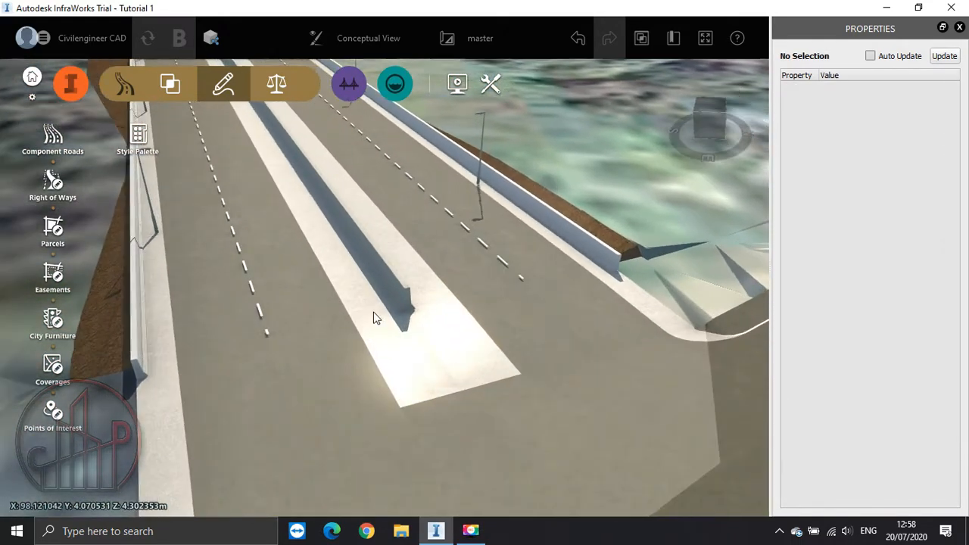
click(355, 319)
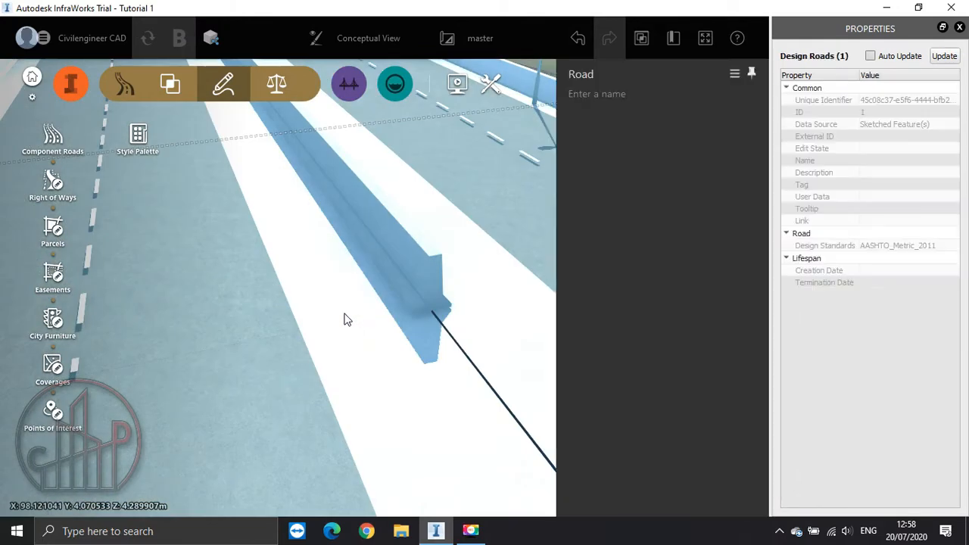
click(307, 317)
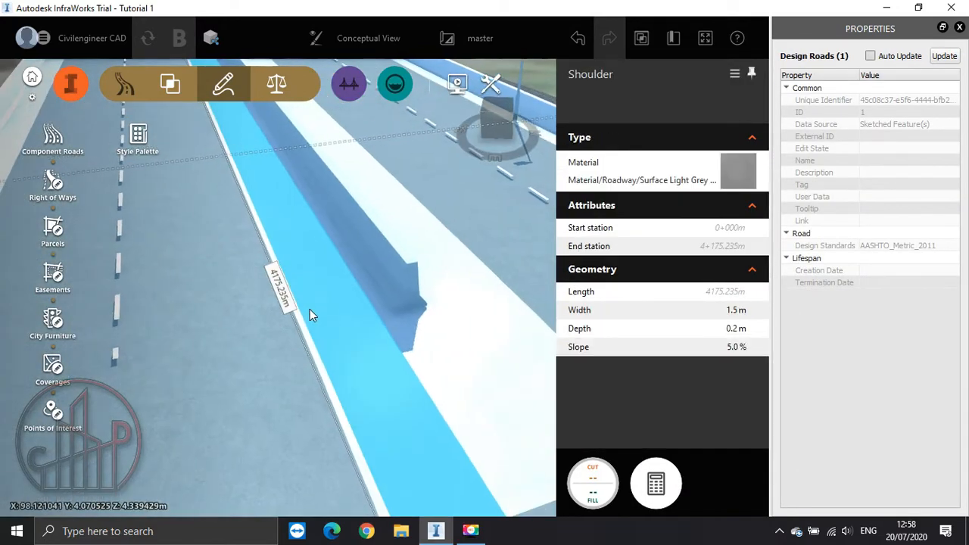
scroll(332, 309, down, 6)
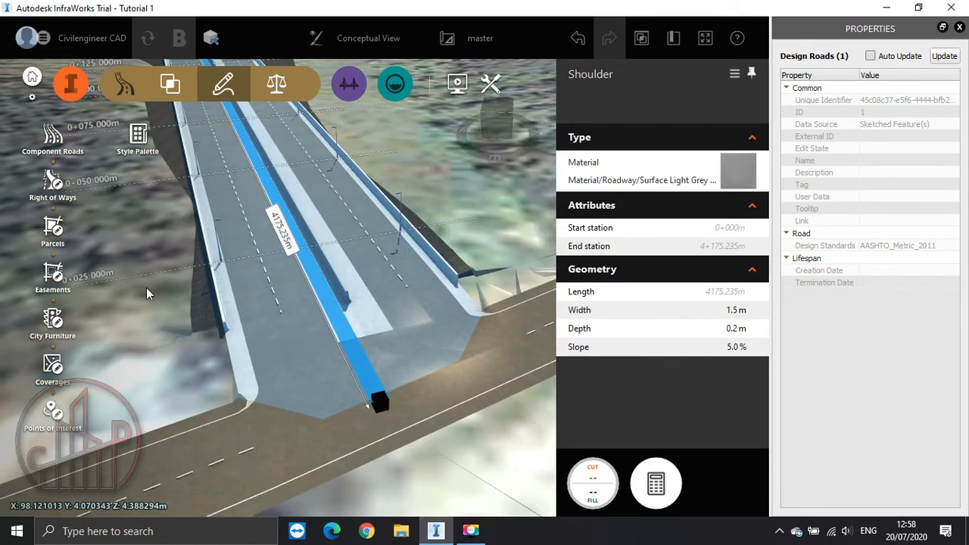
key(Escape)
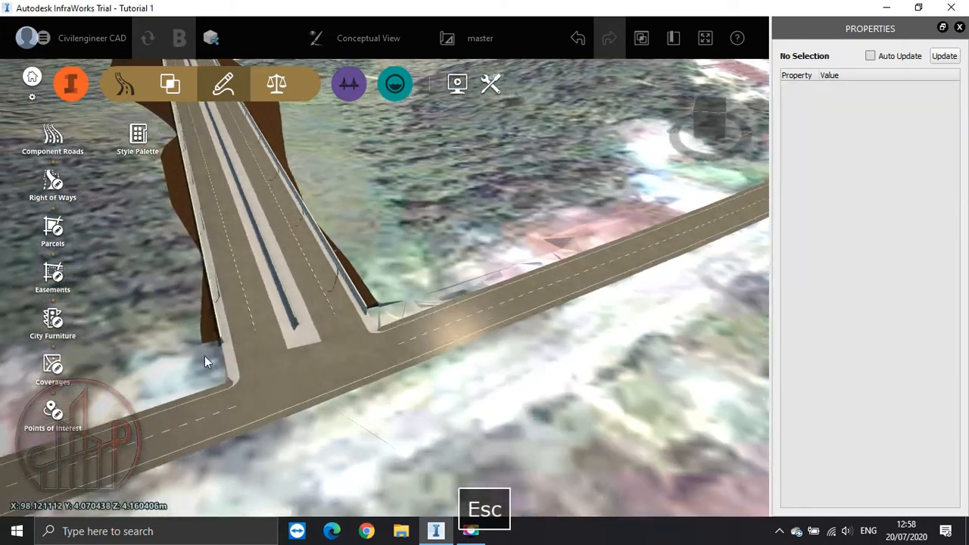
Convert the existing road Jalan Raya Medan Banda Aceh at the freeway's end to a component road.
drag(204, 362, 340, 463)
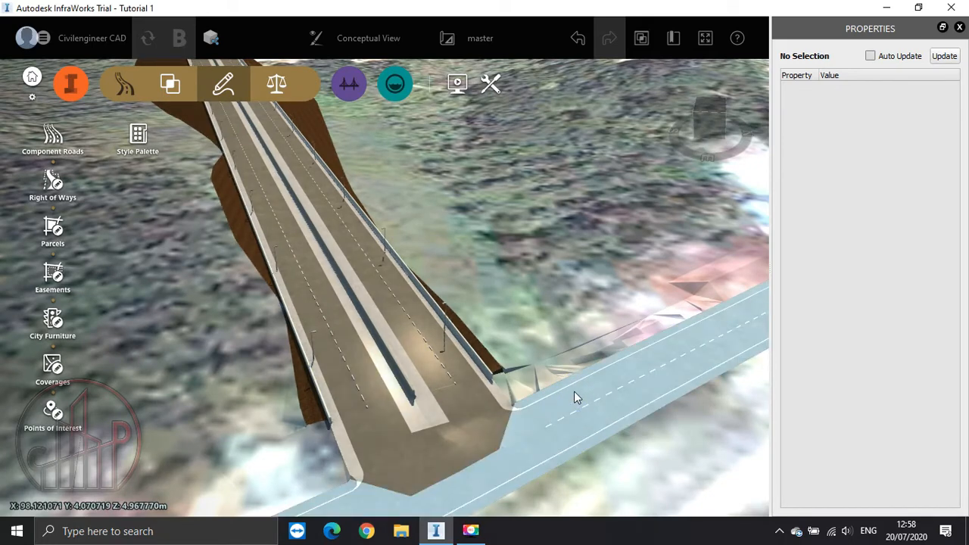
click(574, 392)
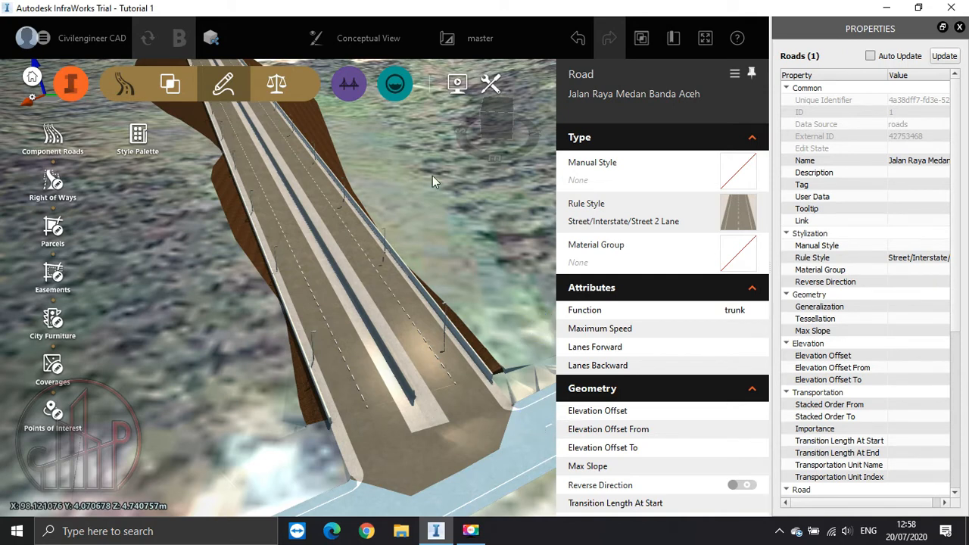
right_click(394, 144)
right_click(541, 437)
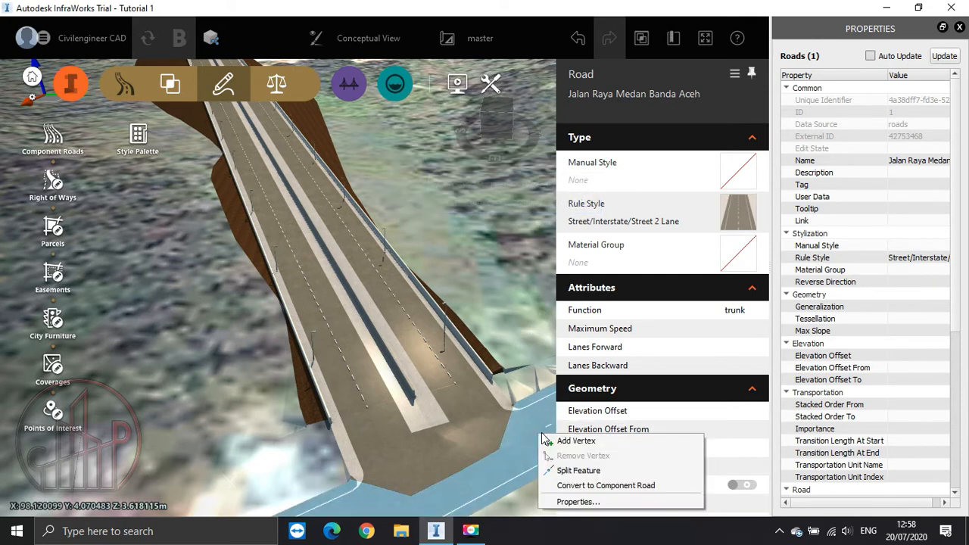
click(598, 485)
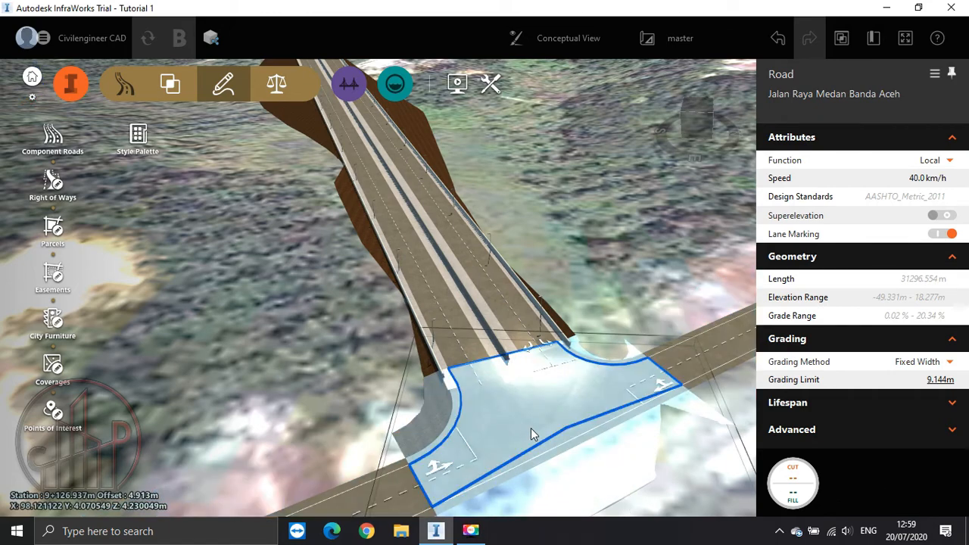
Try WB-20 and WB-19 as the design vehicle of the intersection between the freeway and Jalan Raya Medan Banda Aceh.
click(570, 399)
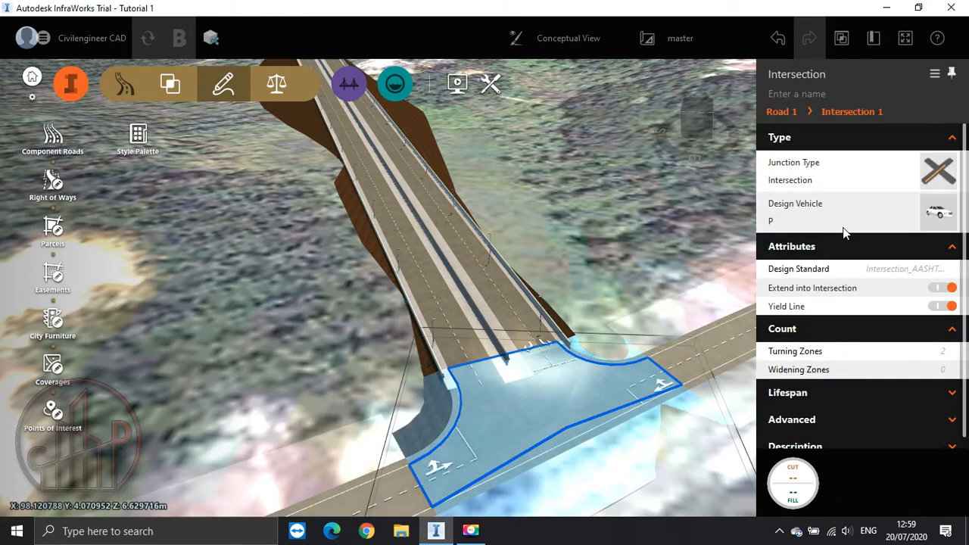
click(936, 212)
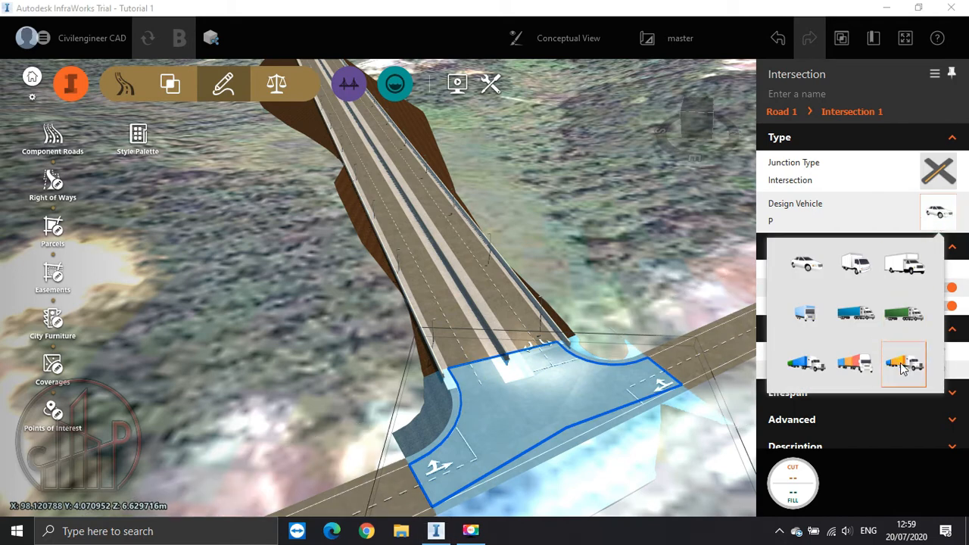
click(903, 321)
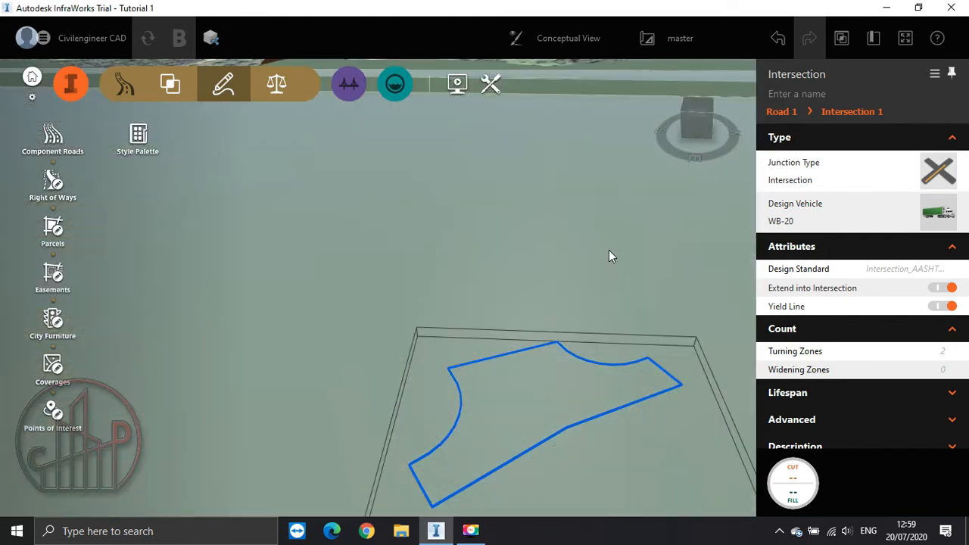
scroll(605, 242, down, 3)
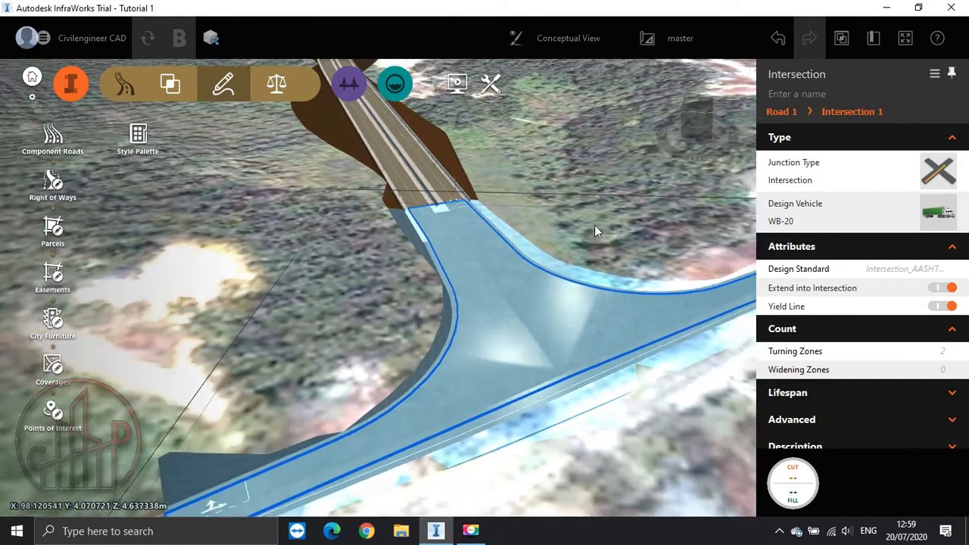
click(946, 219)
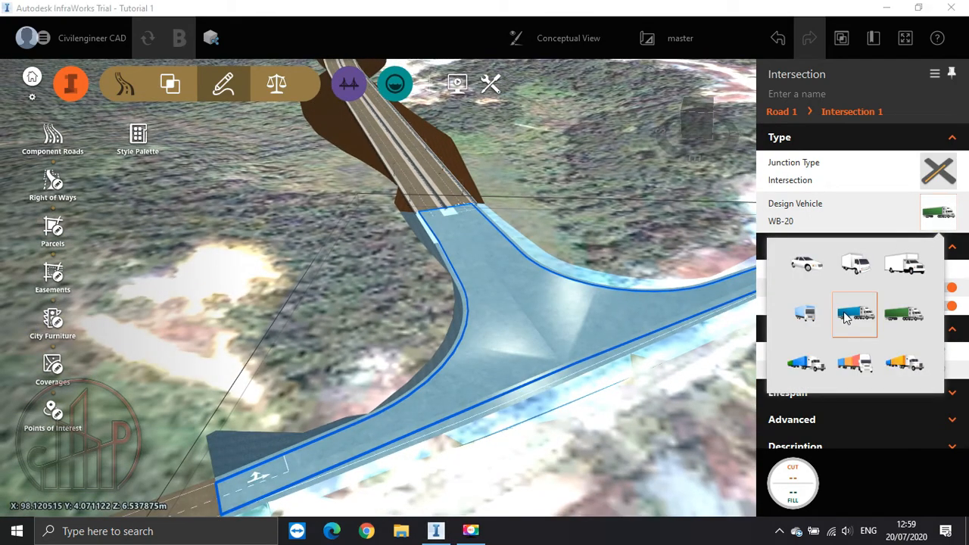
click(850, 312)
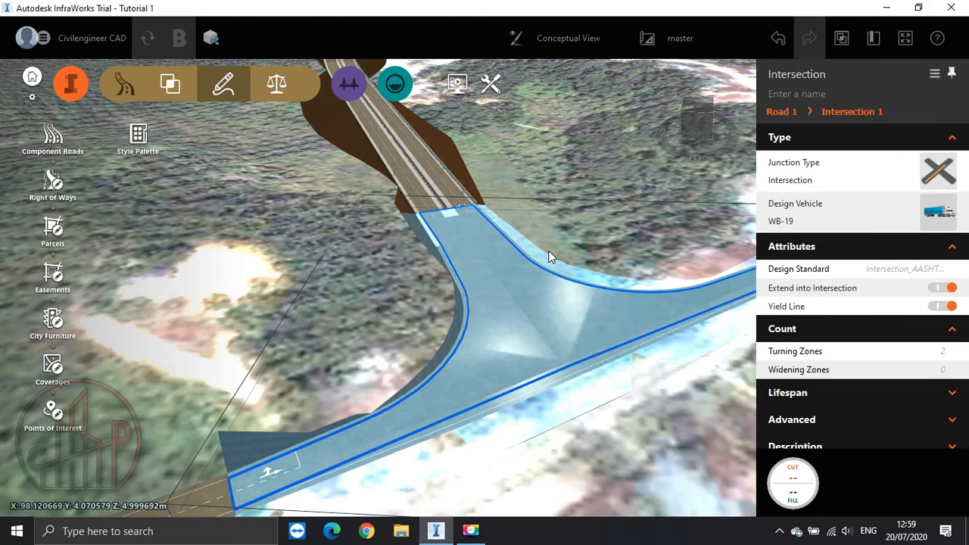
Set the intersection's design vehicle to SU-12 and clear the selection.
click(937, 214)
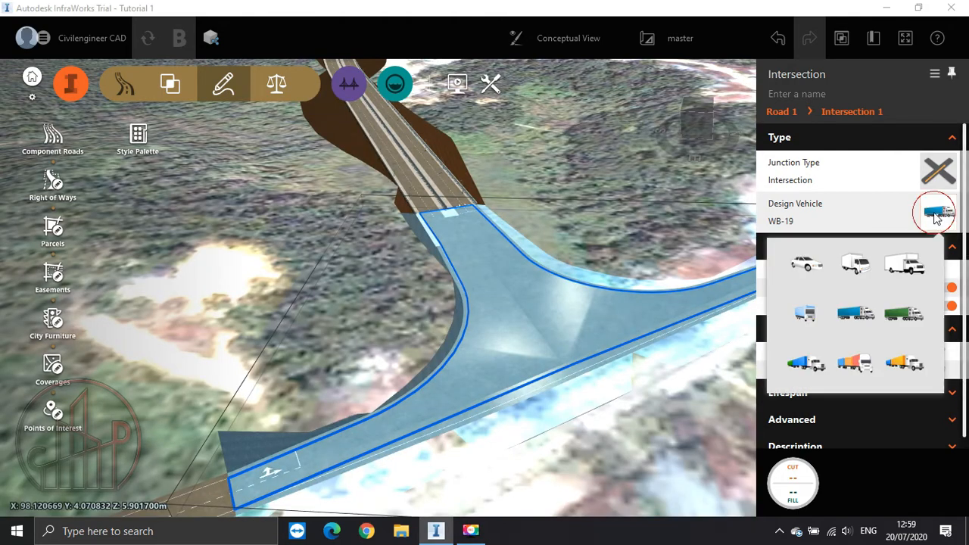
click(901, 271)
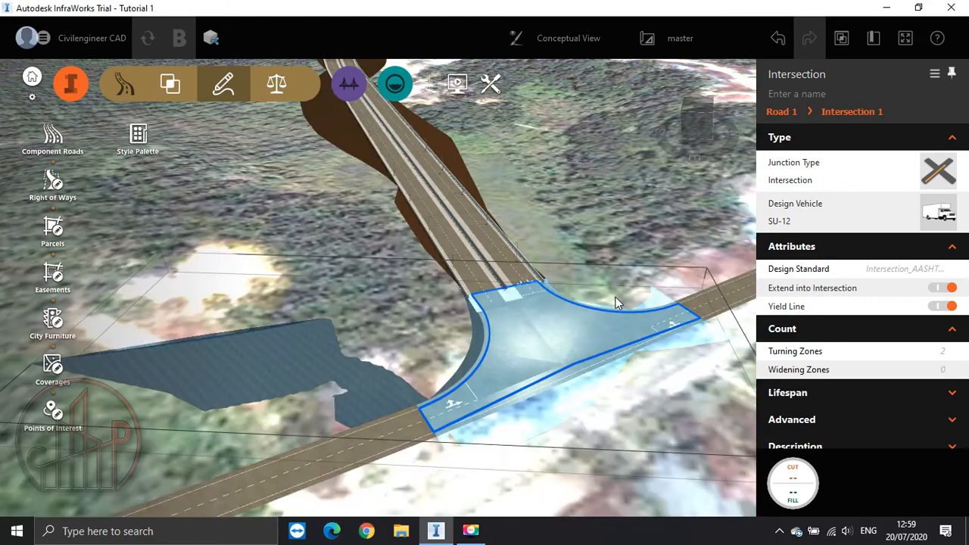
click(622, 262)
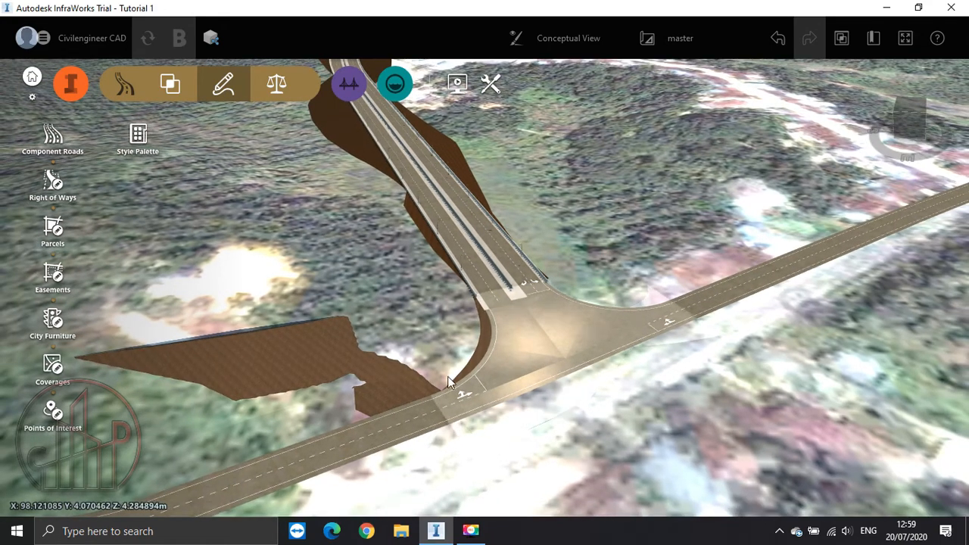
Examine the intersection and the freeway's alignment and grading along its whole length from above.
middle_drag(448, 377, 433, 485)
middle_drag(606, 333, 532, 411)
middle_drag(553, 339, 525, 413)
scroll(484, 236, up, 5)
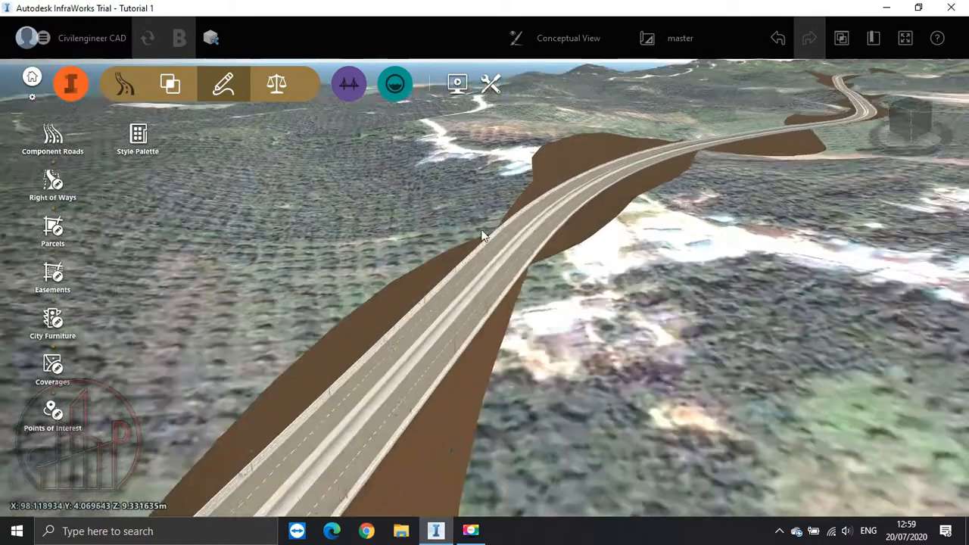
scroll(493, 262, up, 3)
drag(788, 333, 674, 410)
scroll(707, 261, down, 4)
drag(785, 179, 350, 483)
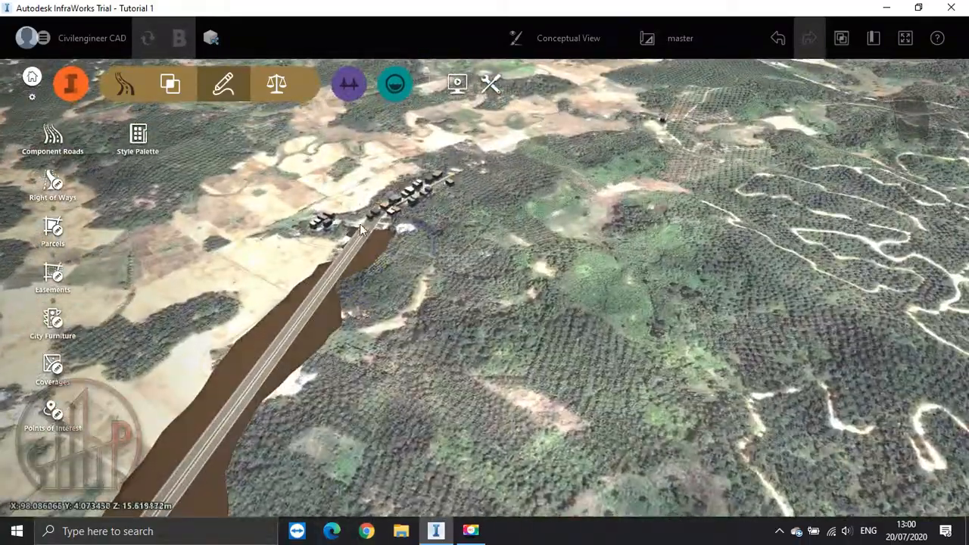
scroll(363, 222, down, 2)
middle_drag(363, 223, 478, 123)
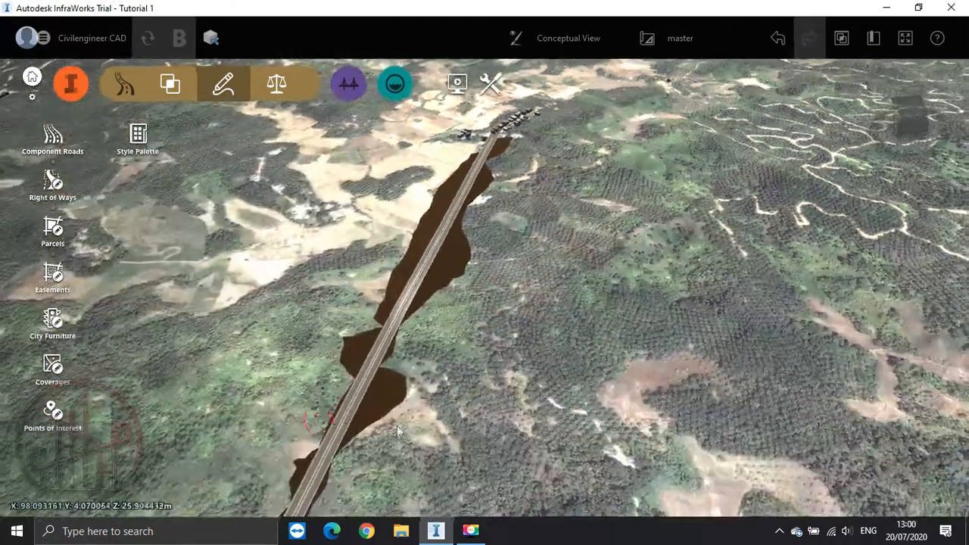
drag(397, 425, 388, 239)
scroll(387, 239, up, 7)
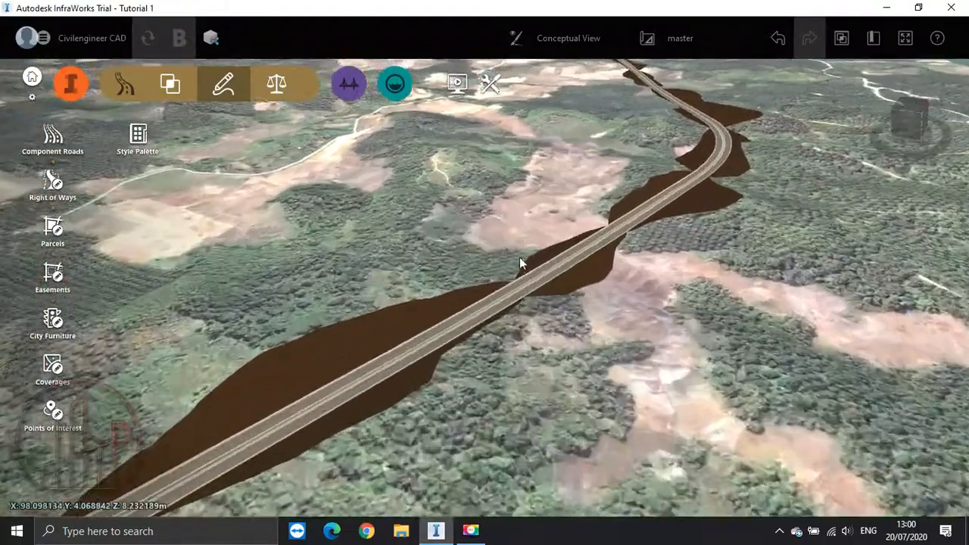
Examine the street lamps, side barriers and median barriers from road level along the freeway.
scroll(515, 296, up, 8)
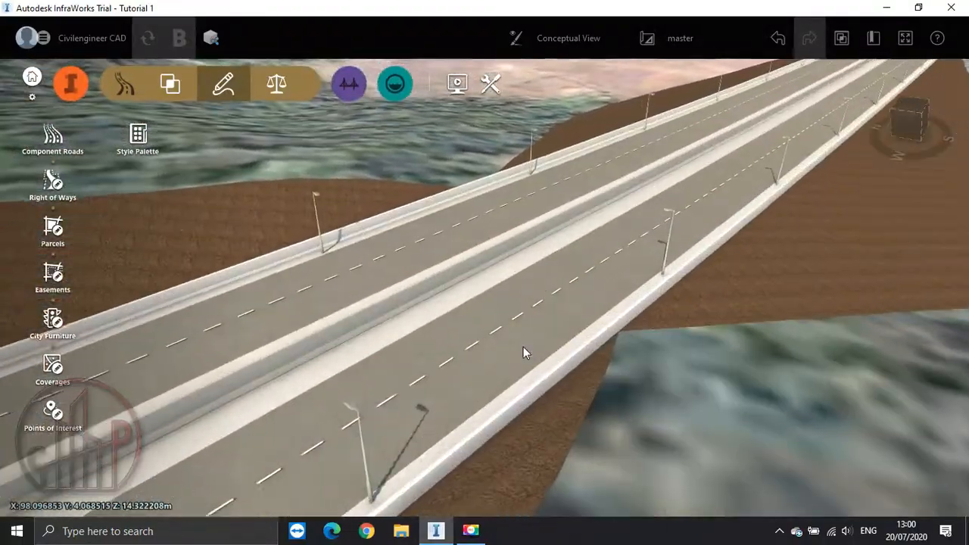
drag(523, 347, 568, 305)
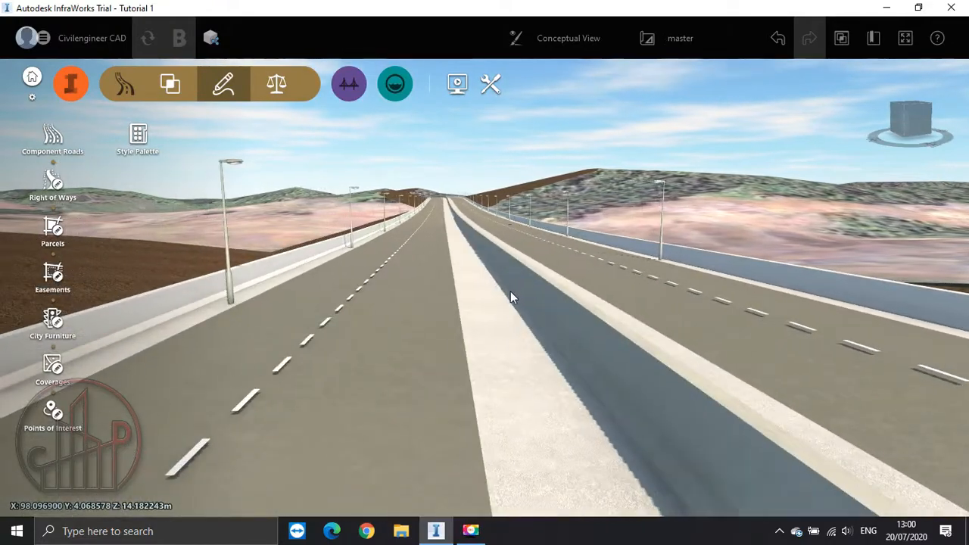
drag(511, 292, 637, 280)
drag(500, 323, 909, 310)
scroll(521, 307, down, 5)
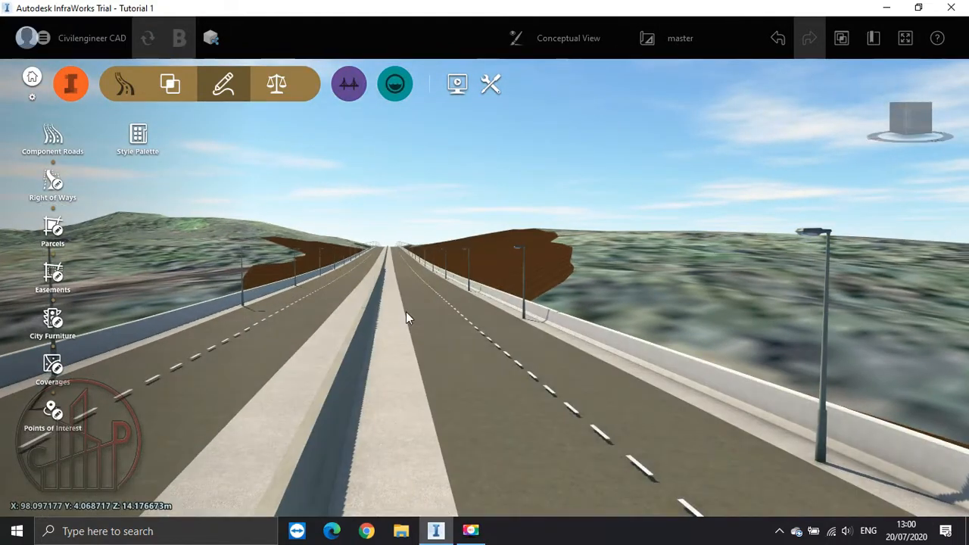
drag(405, 318, 402, 295)
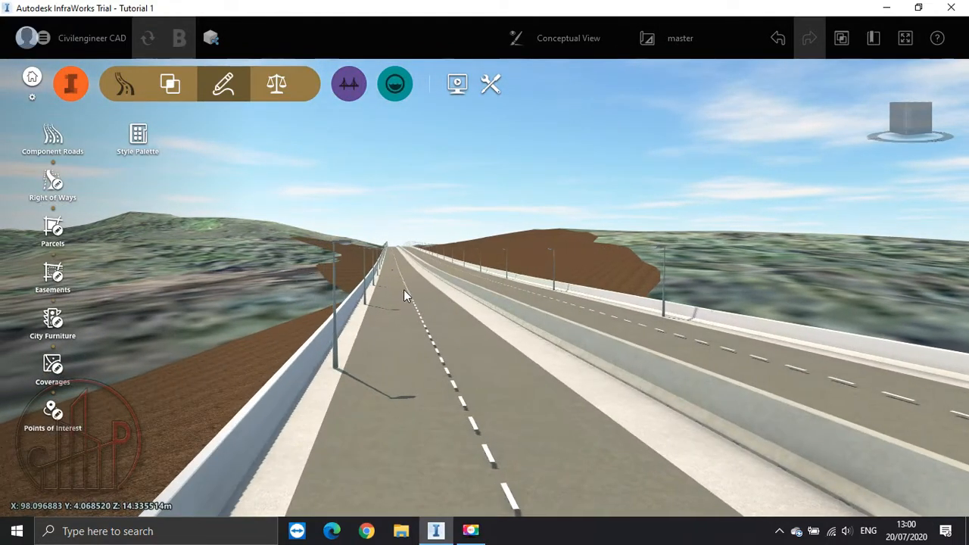